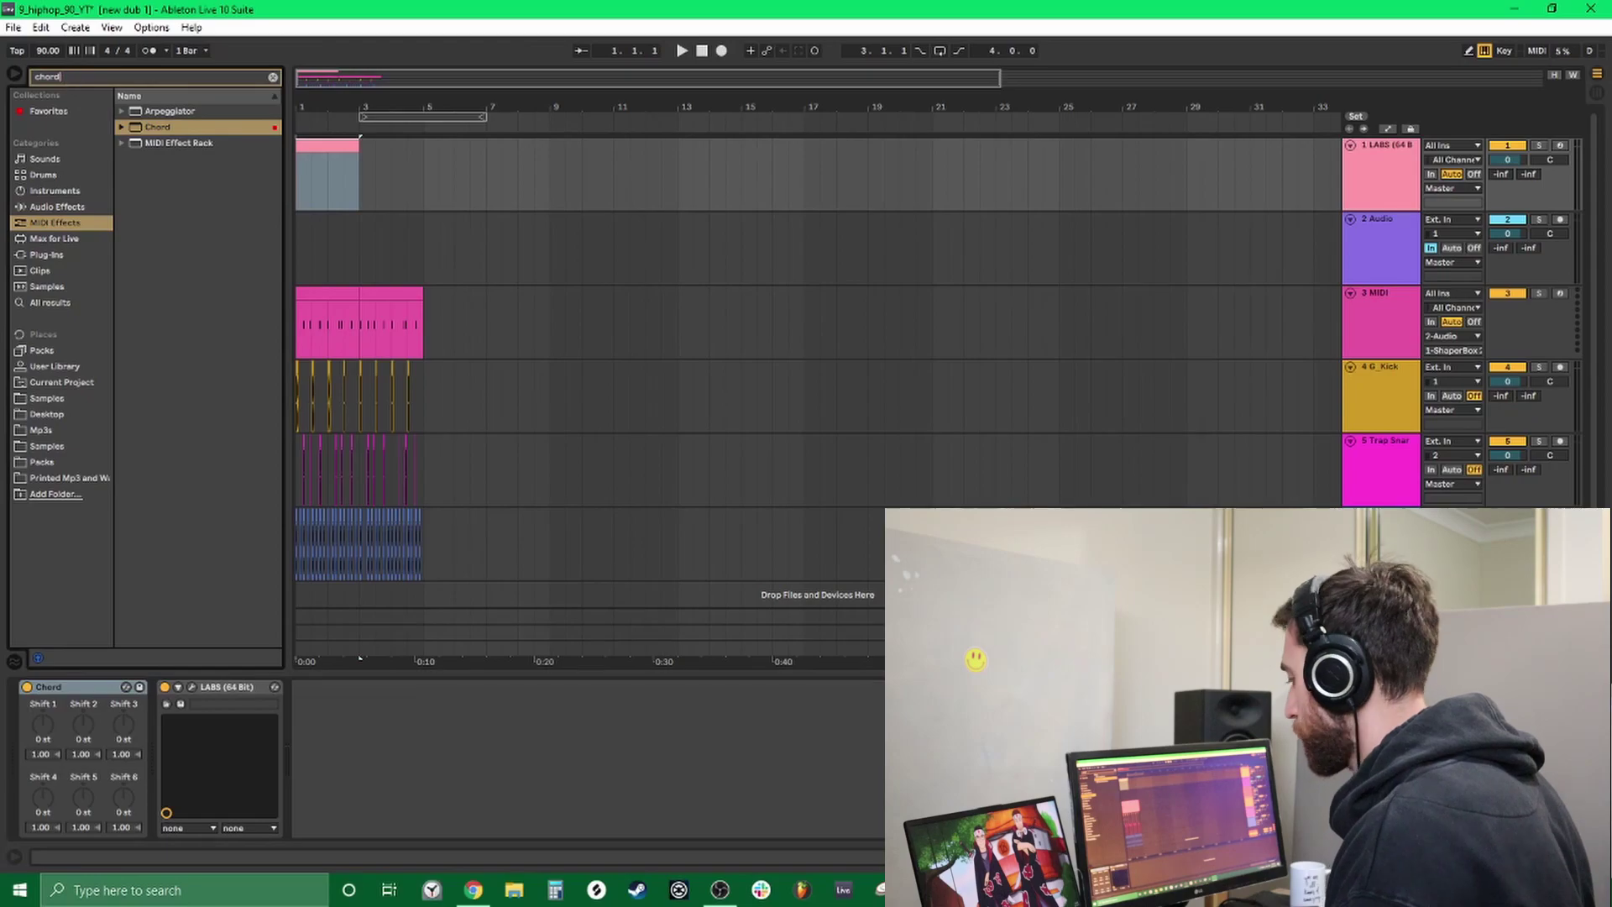
Add the C Major scale preset between Chord and LABS and enter a one-beat note at 1.1.1 in the LABS clip.
drag(179, 286, 381, 779)
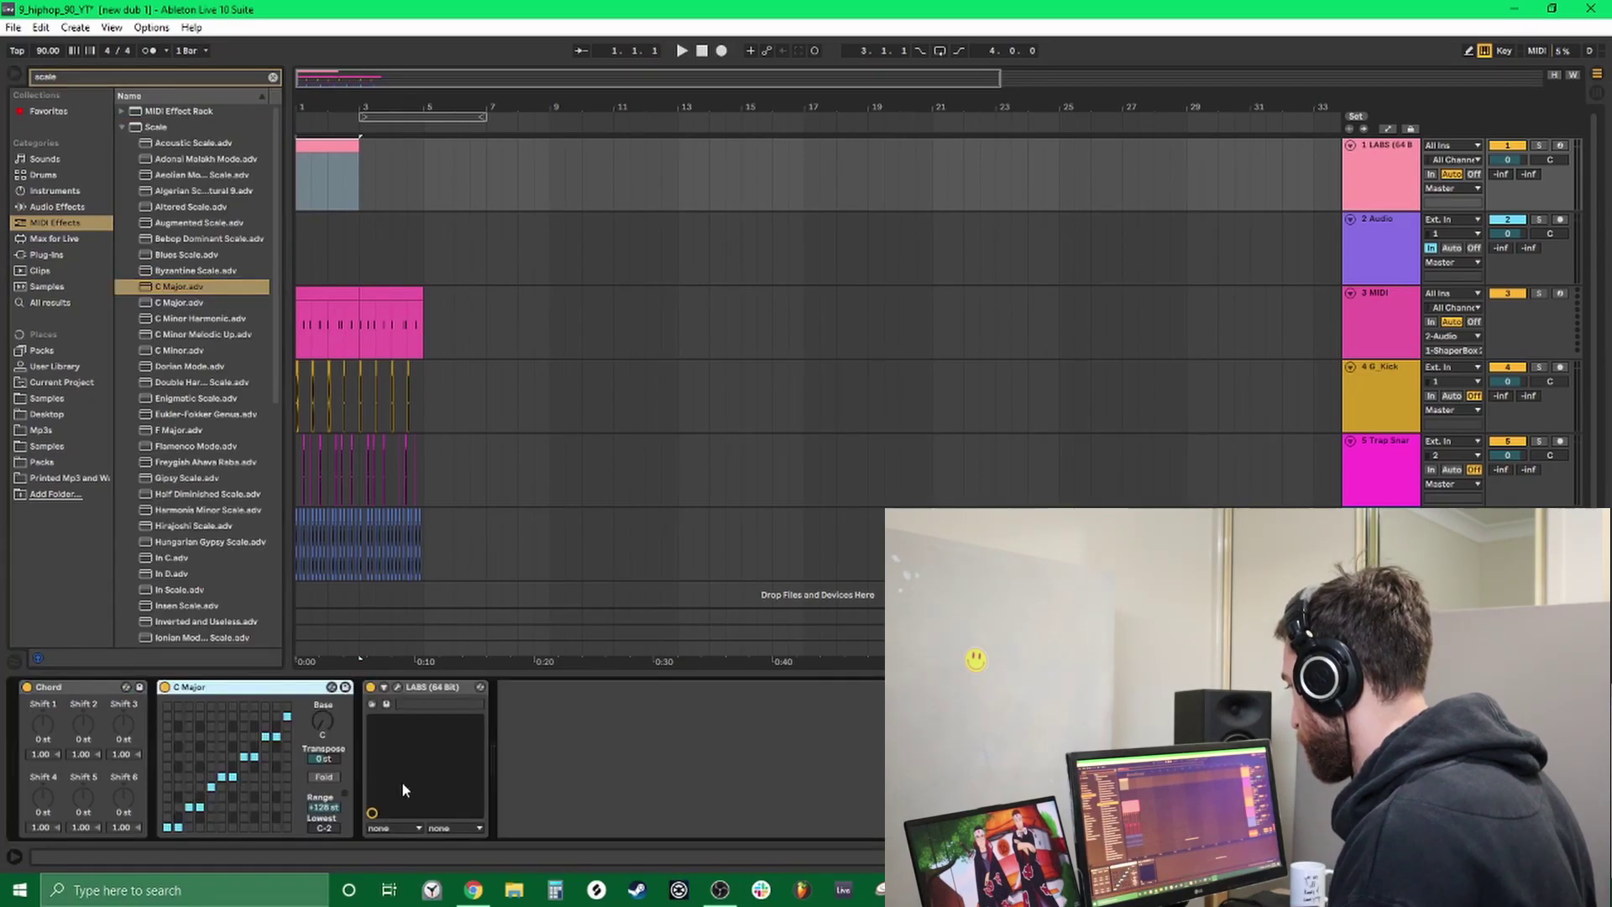
click(622, 764)
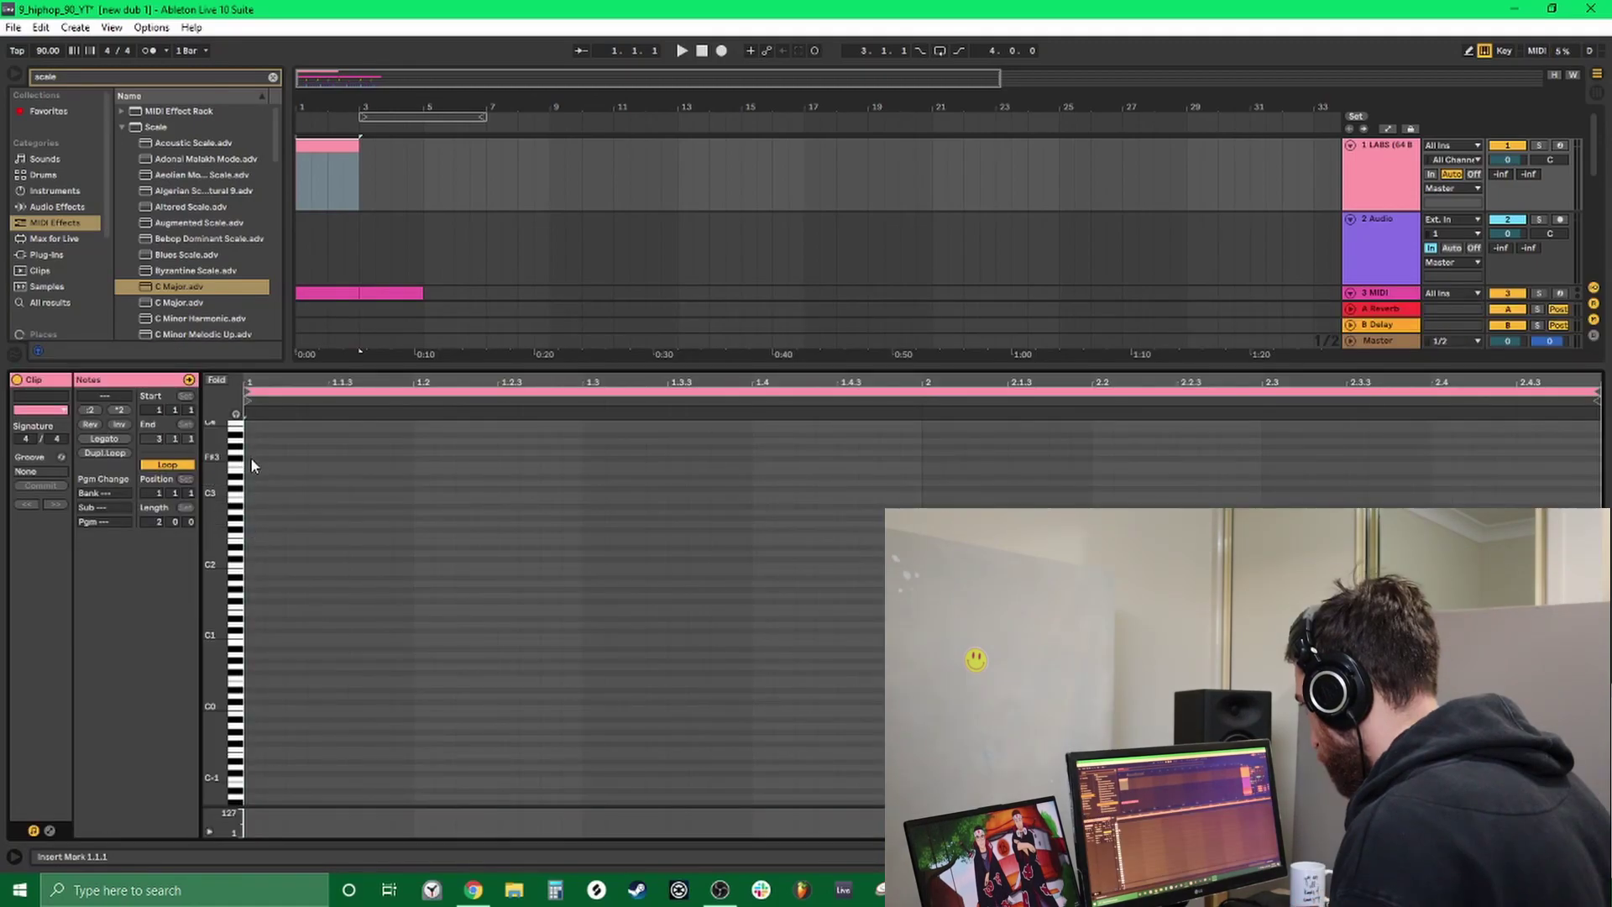
key(space)
drag(252, 460, 388, 468)
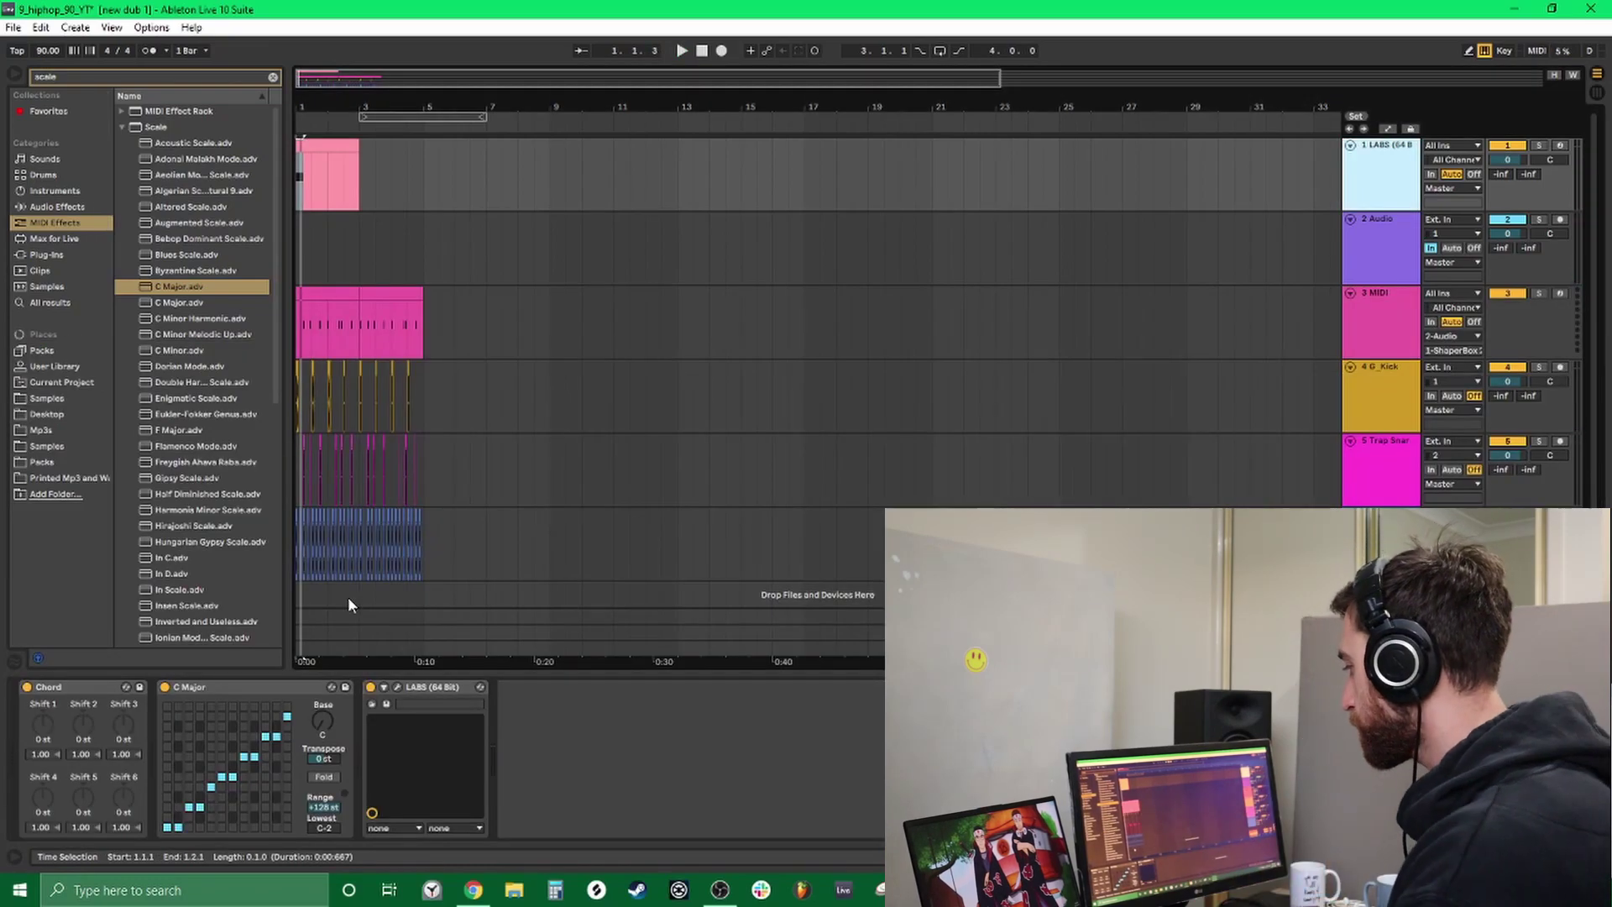
Set the Chord device's shifts 1 to 6 to +3, +8, +12, -4, -9 and +15 semitones.
drag(42, 723, 41, 735)
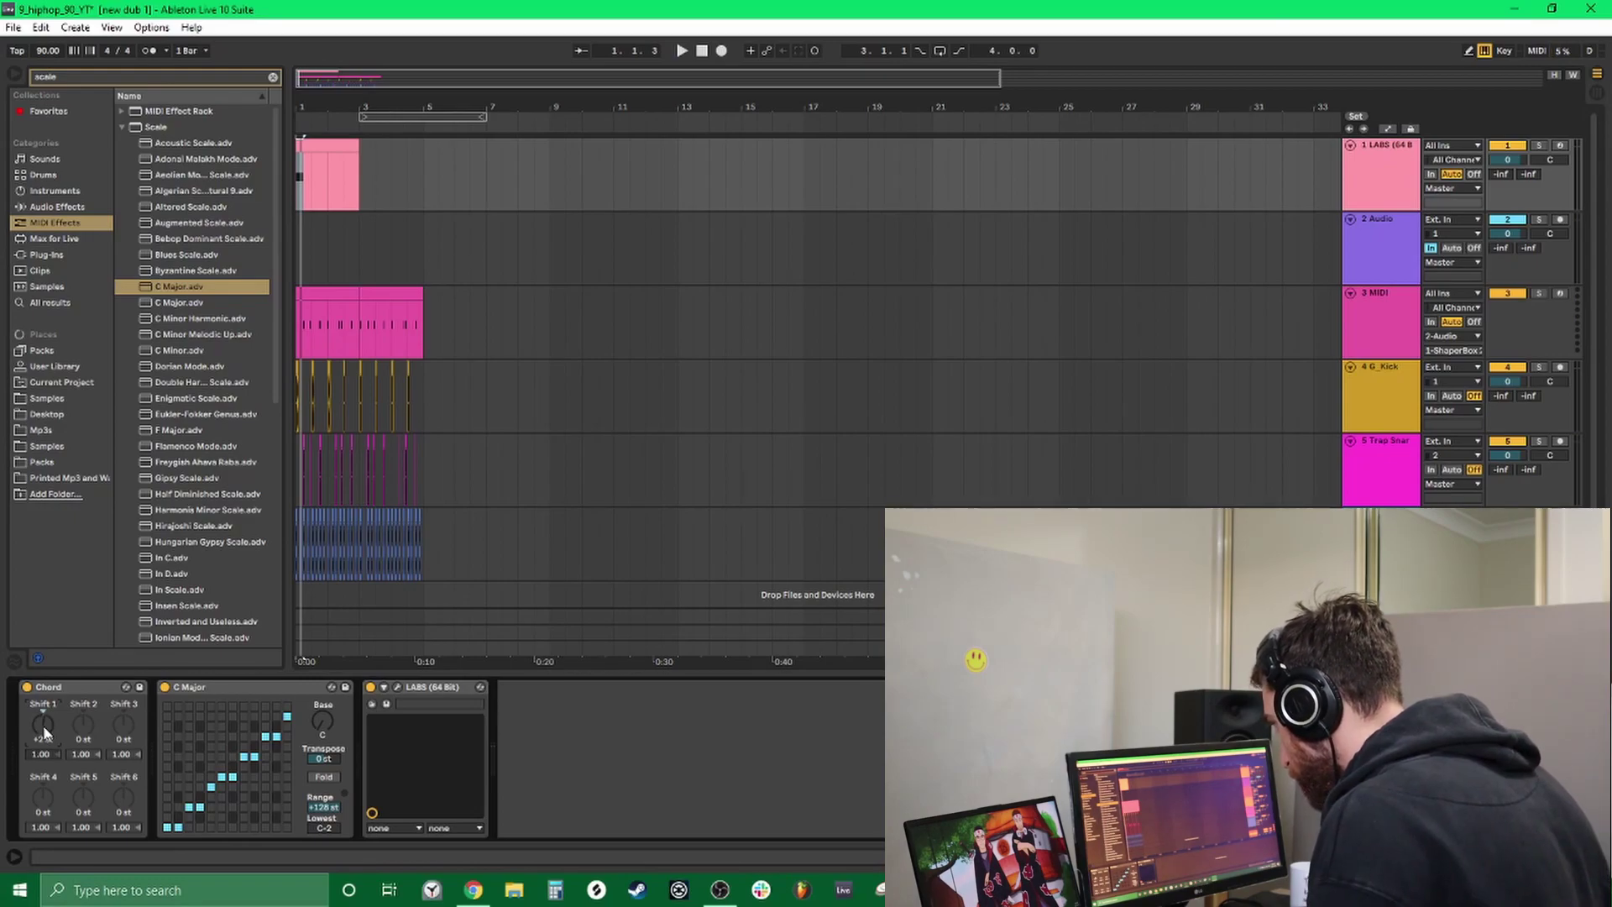
drag(45, 734, 45, 727)
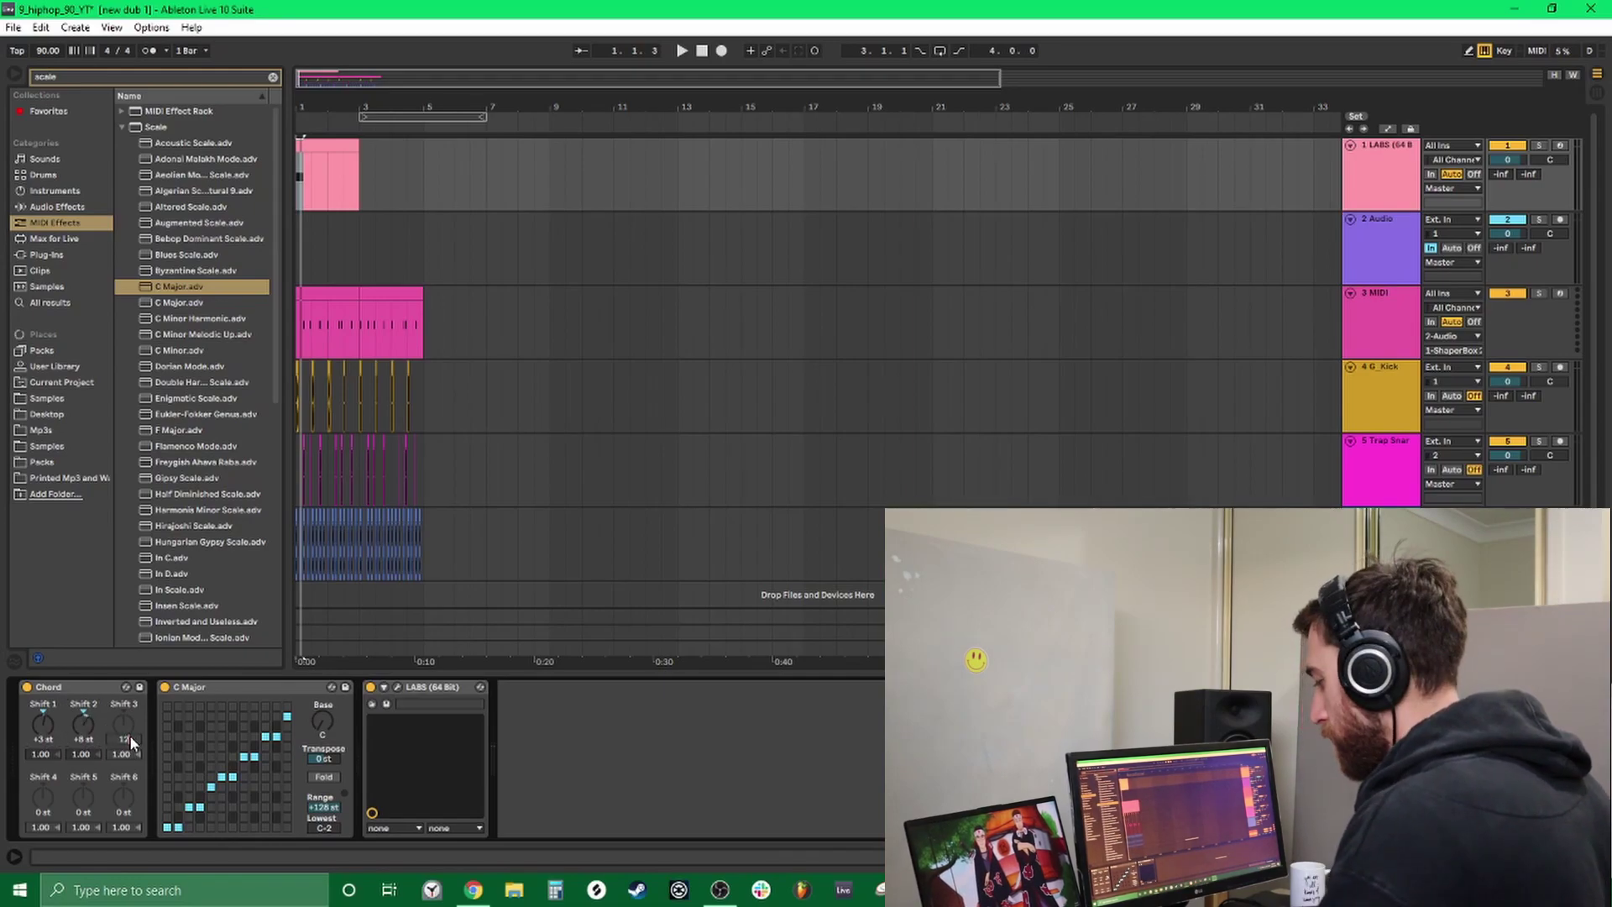
drag(129, 734, 98, 727)
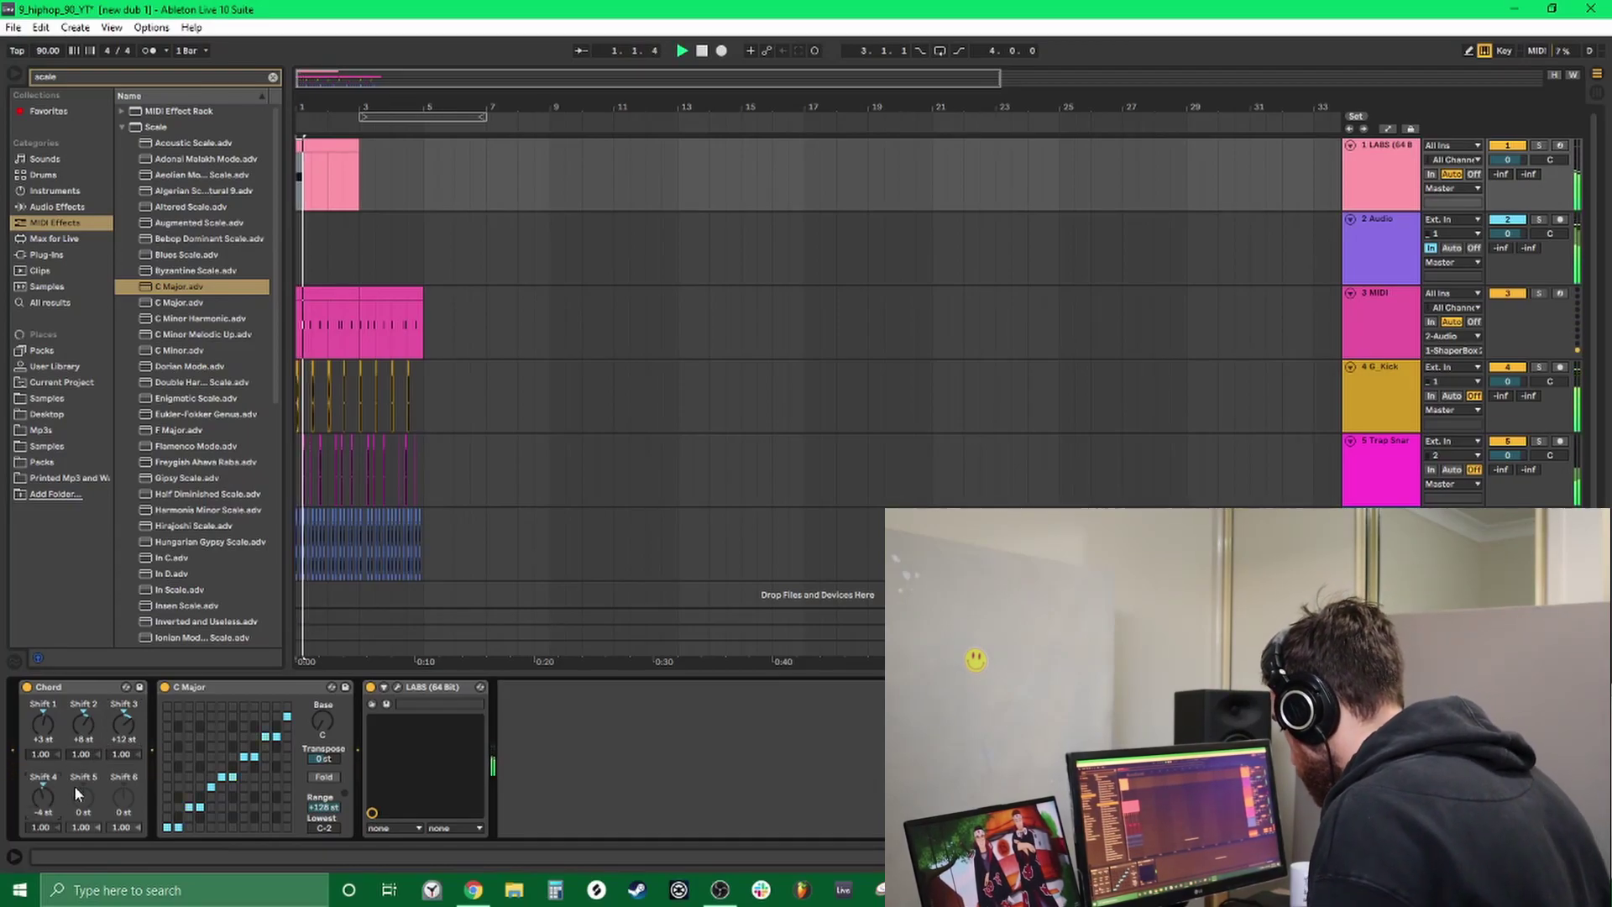
click(84, 812)
text(-9)
key(Return)
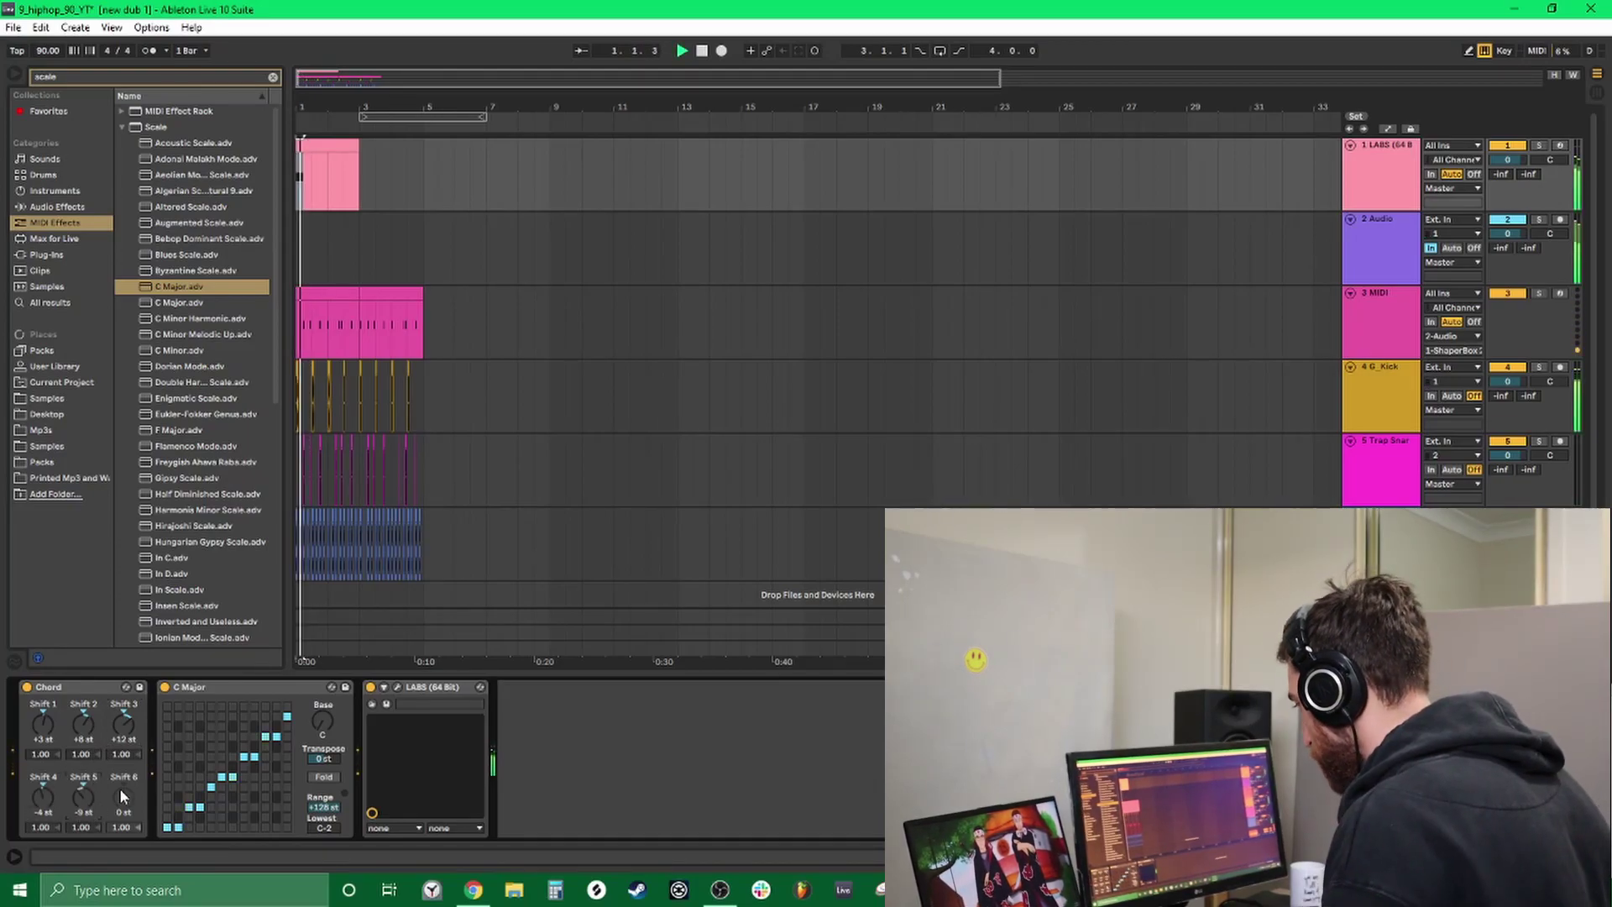
click(123, 812)
text(15)
key(Return)
key(space)
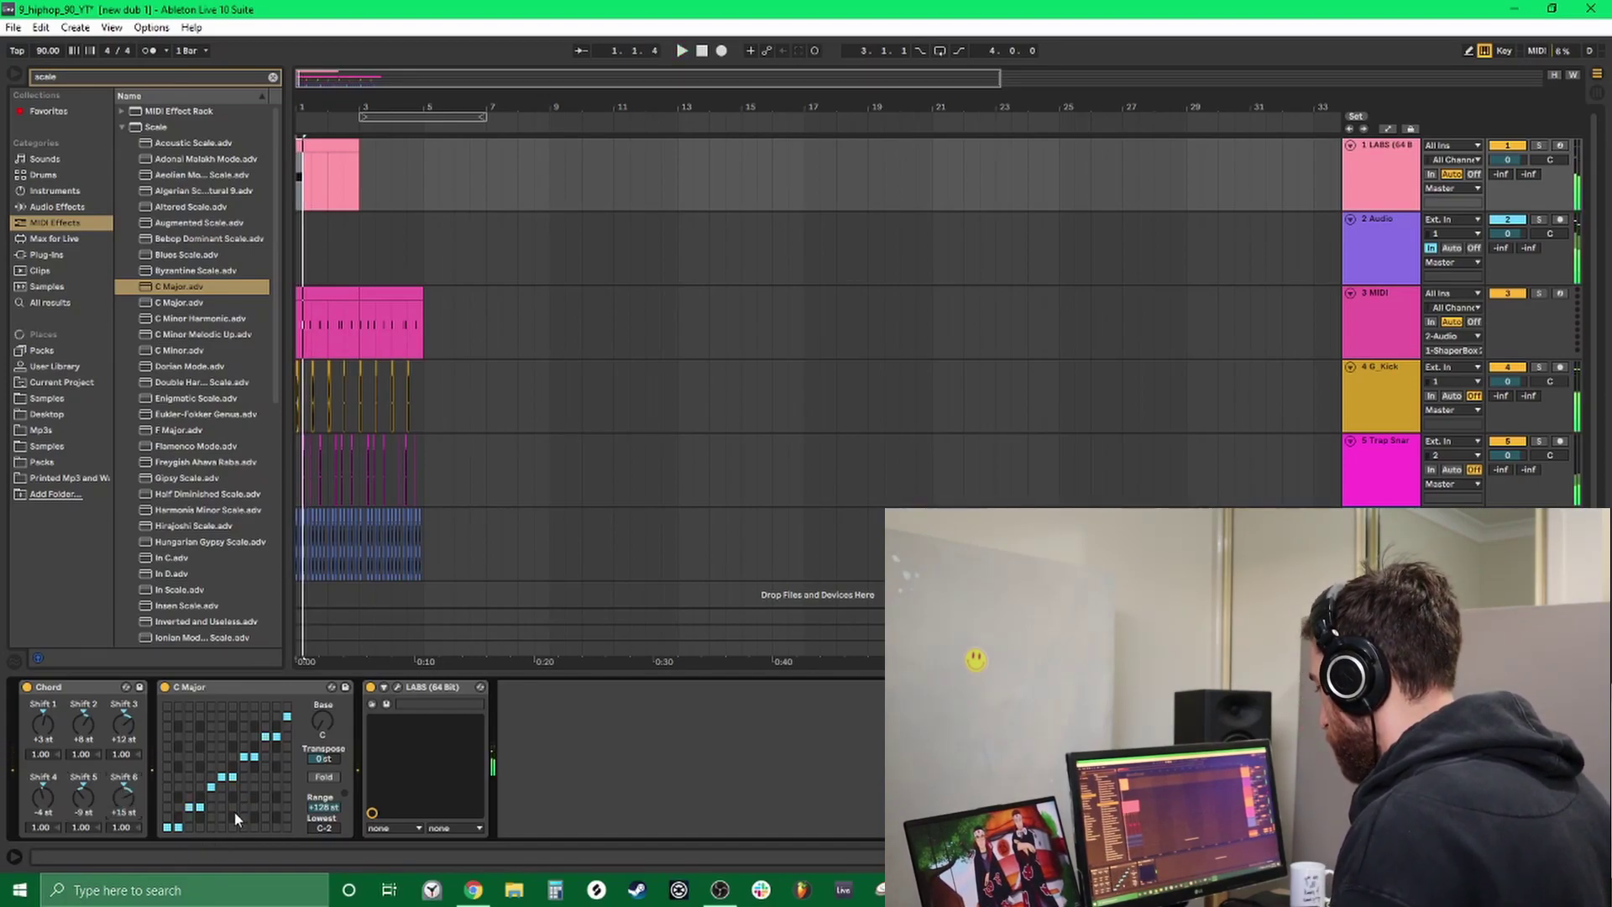
Set the C Major scale device's base to F and select the last two notes of the LABS clip's melody.
drag(325, 721, 325, 703)
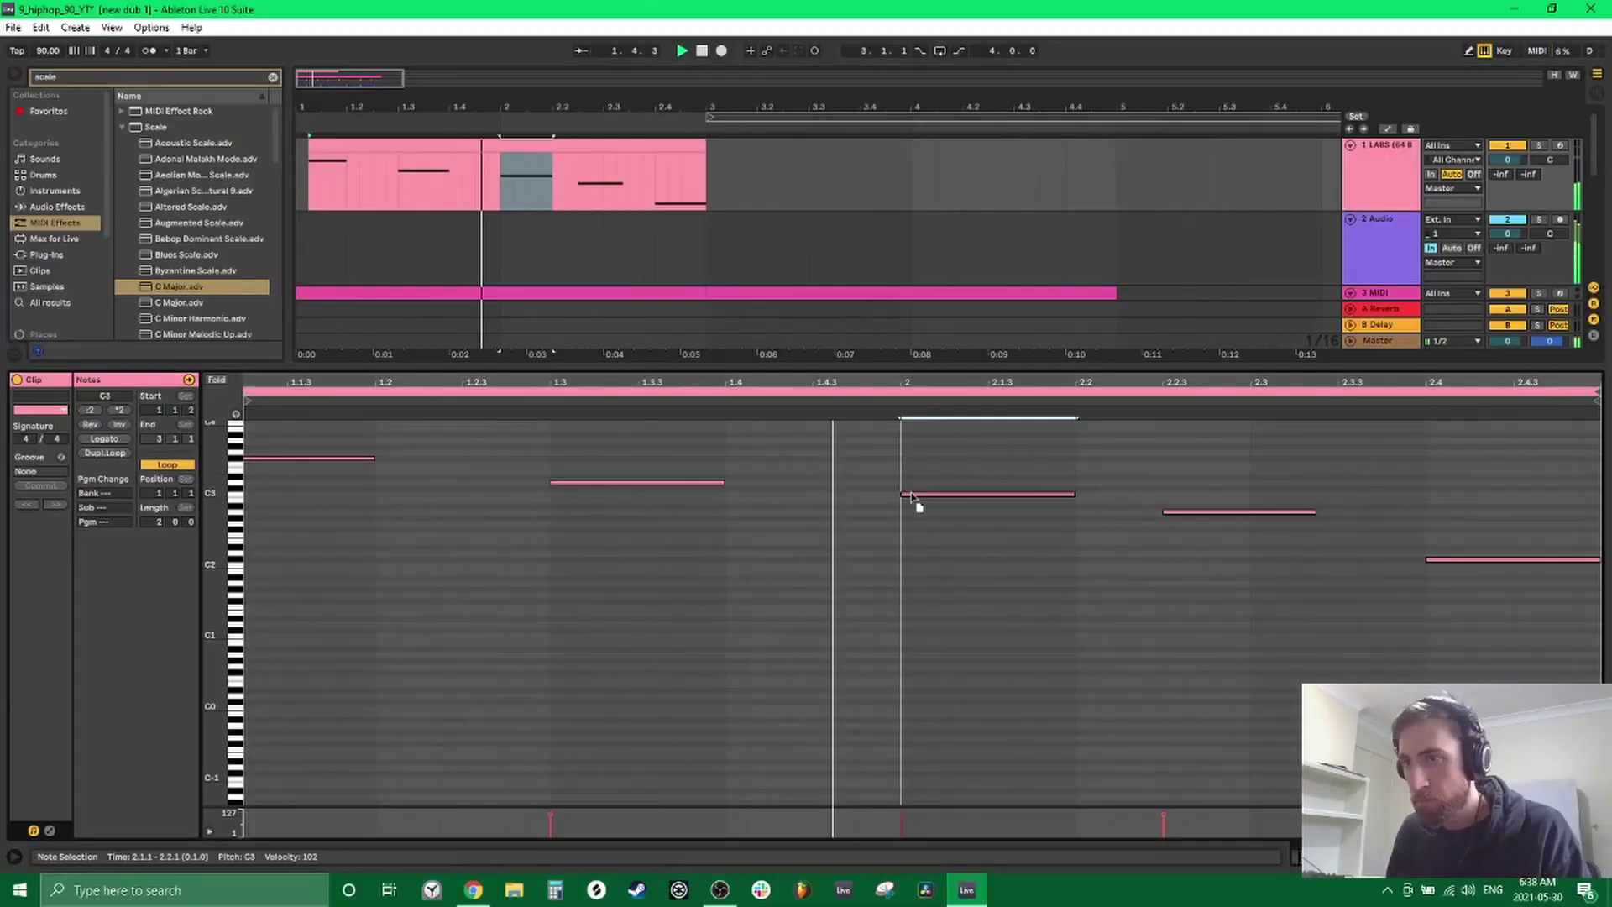
click(1222, 513)
click(1453, 561)
scroll(431, 208, down, 3)
click(431, 208)
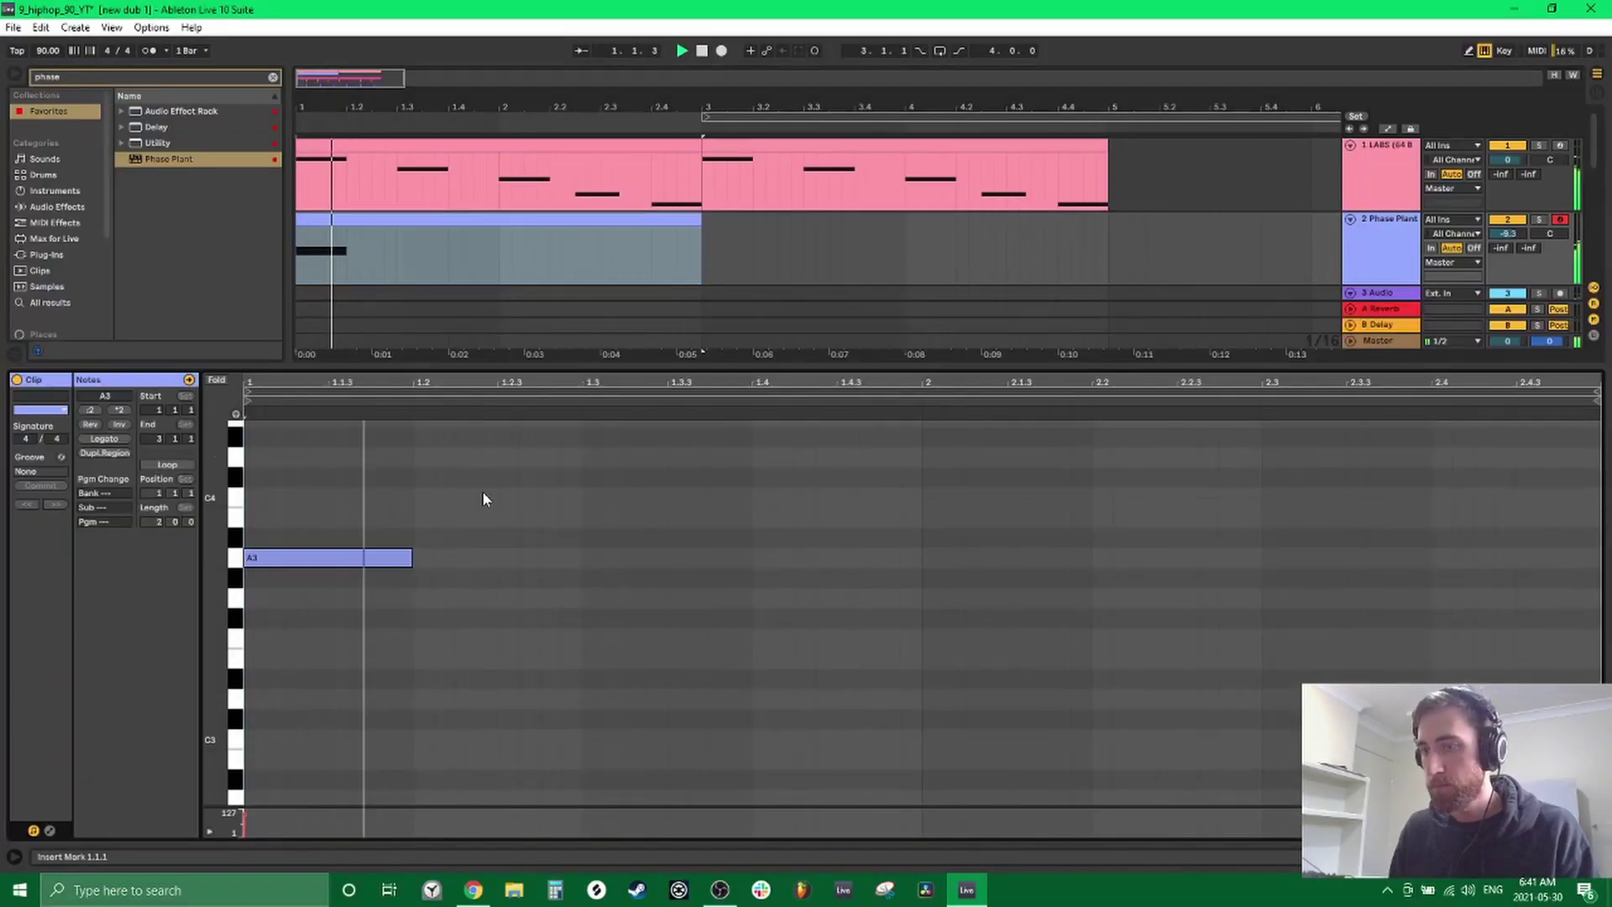
Draw C#4, G3, C4, F3 and D3 notes following the opening A3 in the Phase Plant clip.
drag(500, 497, 708, 497)
click(900, 497)
mouse_move(755, 598)
mouse_down()
mouse_move(919, 598)
mouse_move(1090, 638)
mouse_up()
click(1187, 659)
drag(1197, 659, 1295, 699)
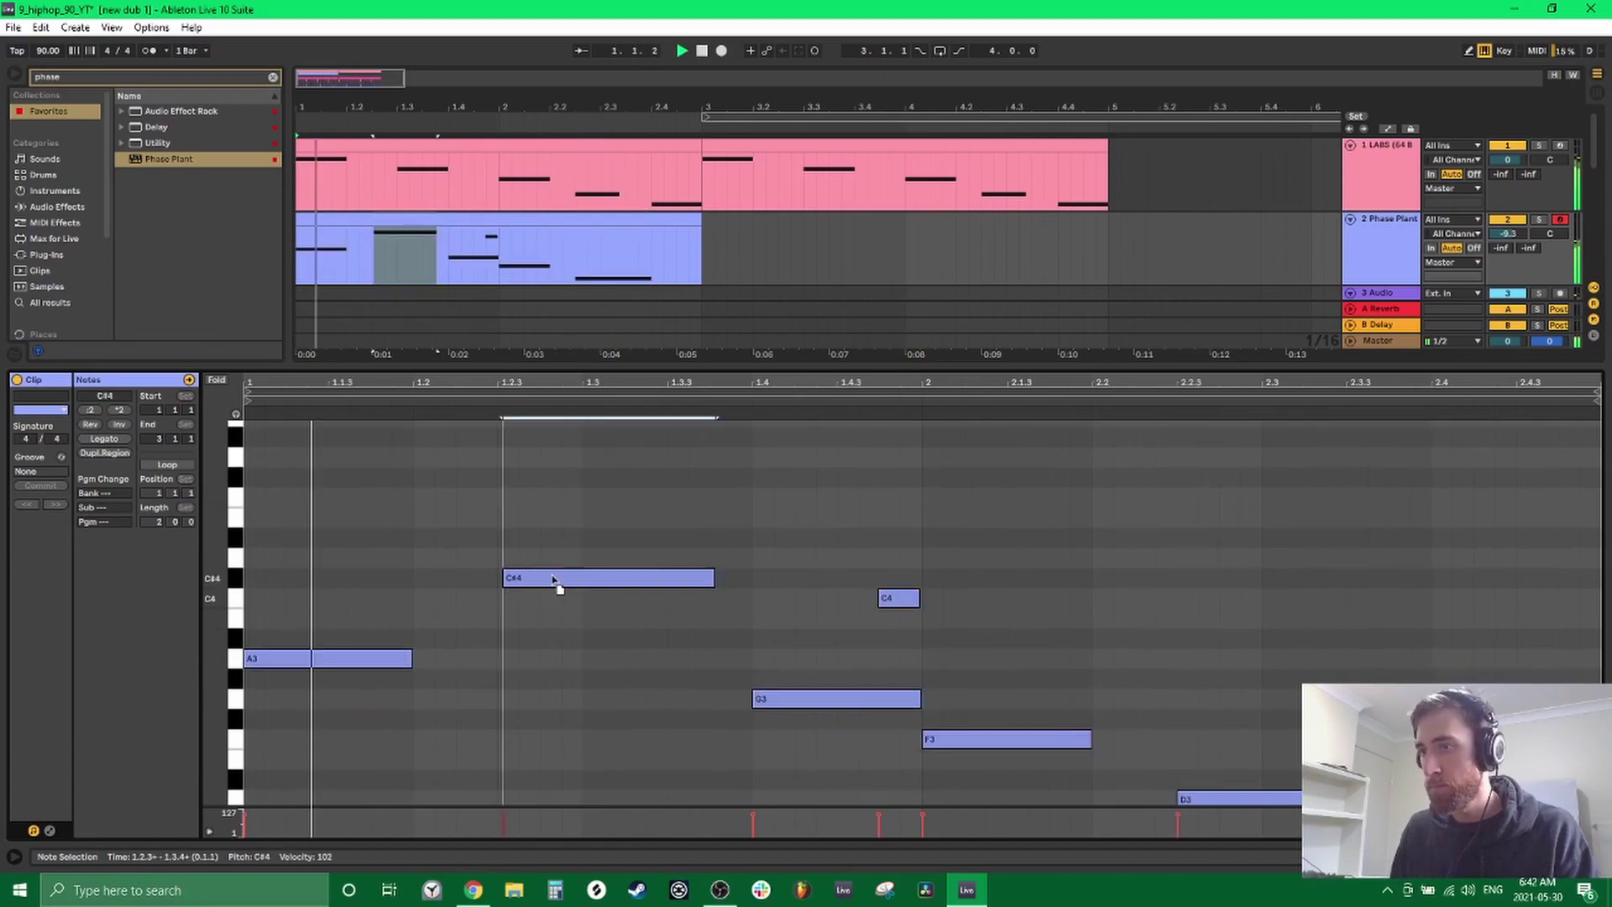
Extend the Phase Plant melody with a copy so that the first clip plays an octave lower, and lower the second clip's long C#4 note.
key(ctrl+a)
key(shift+Down)
key(ctrl+d)
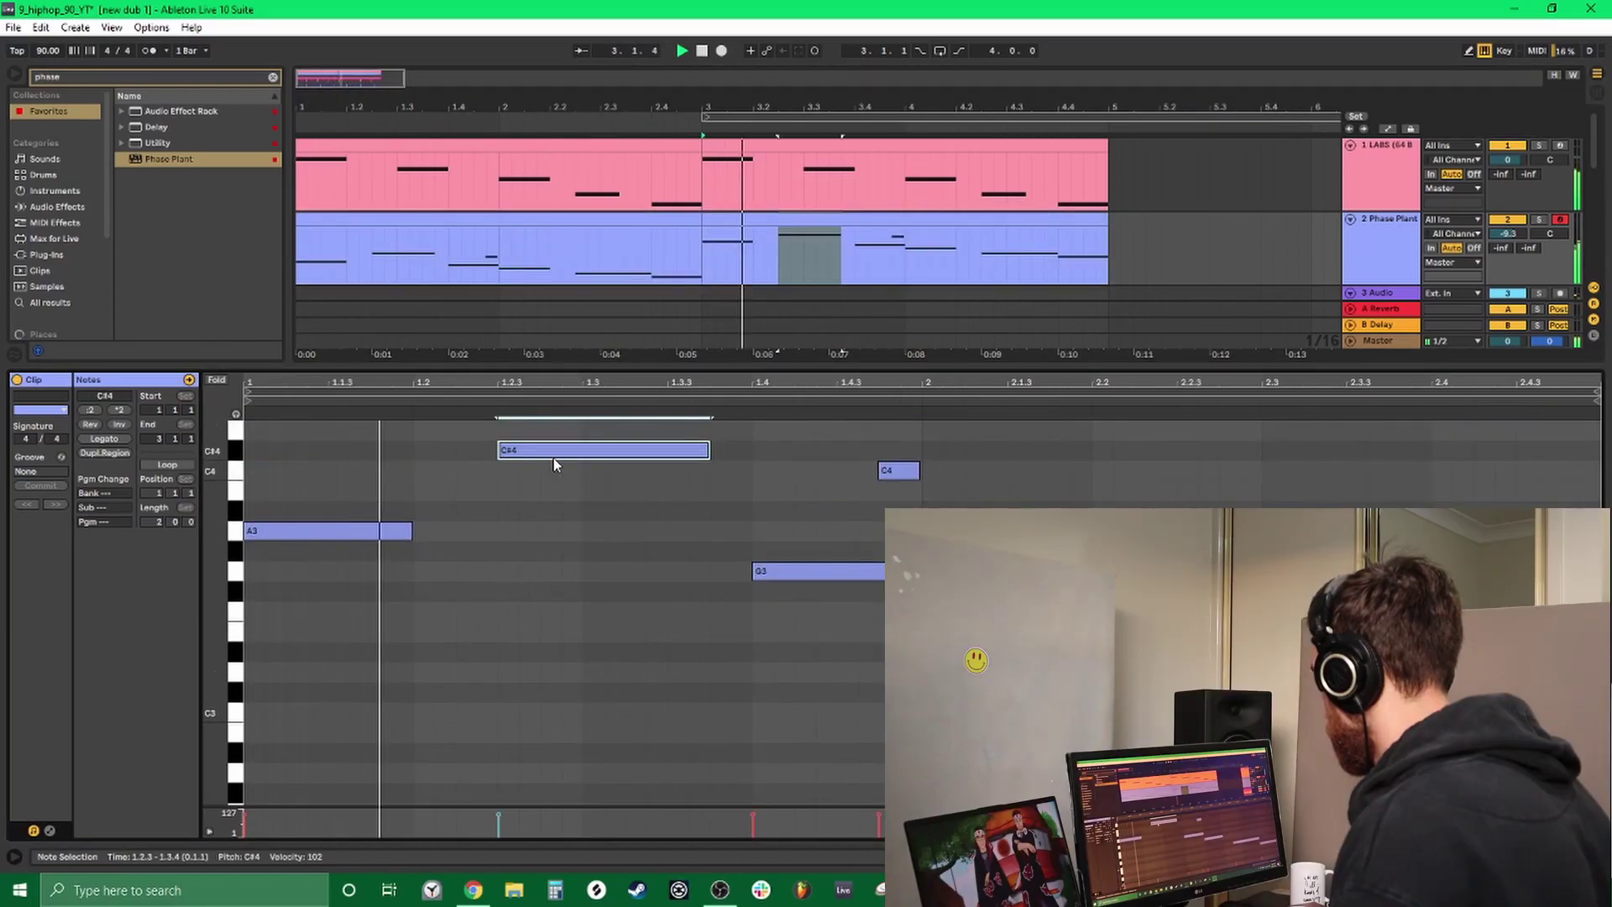
drag(552, 457, 554, 471)
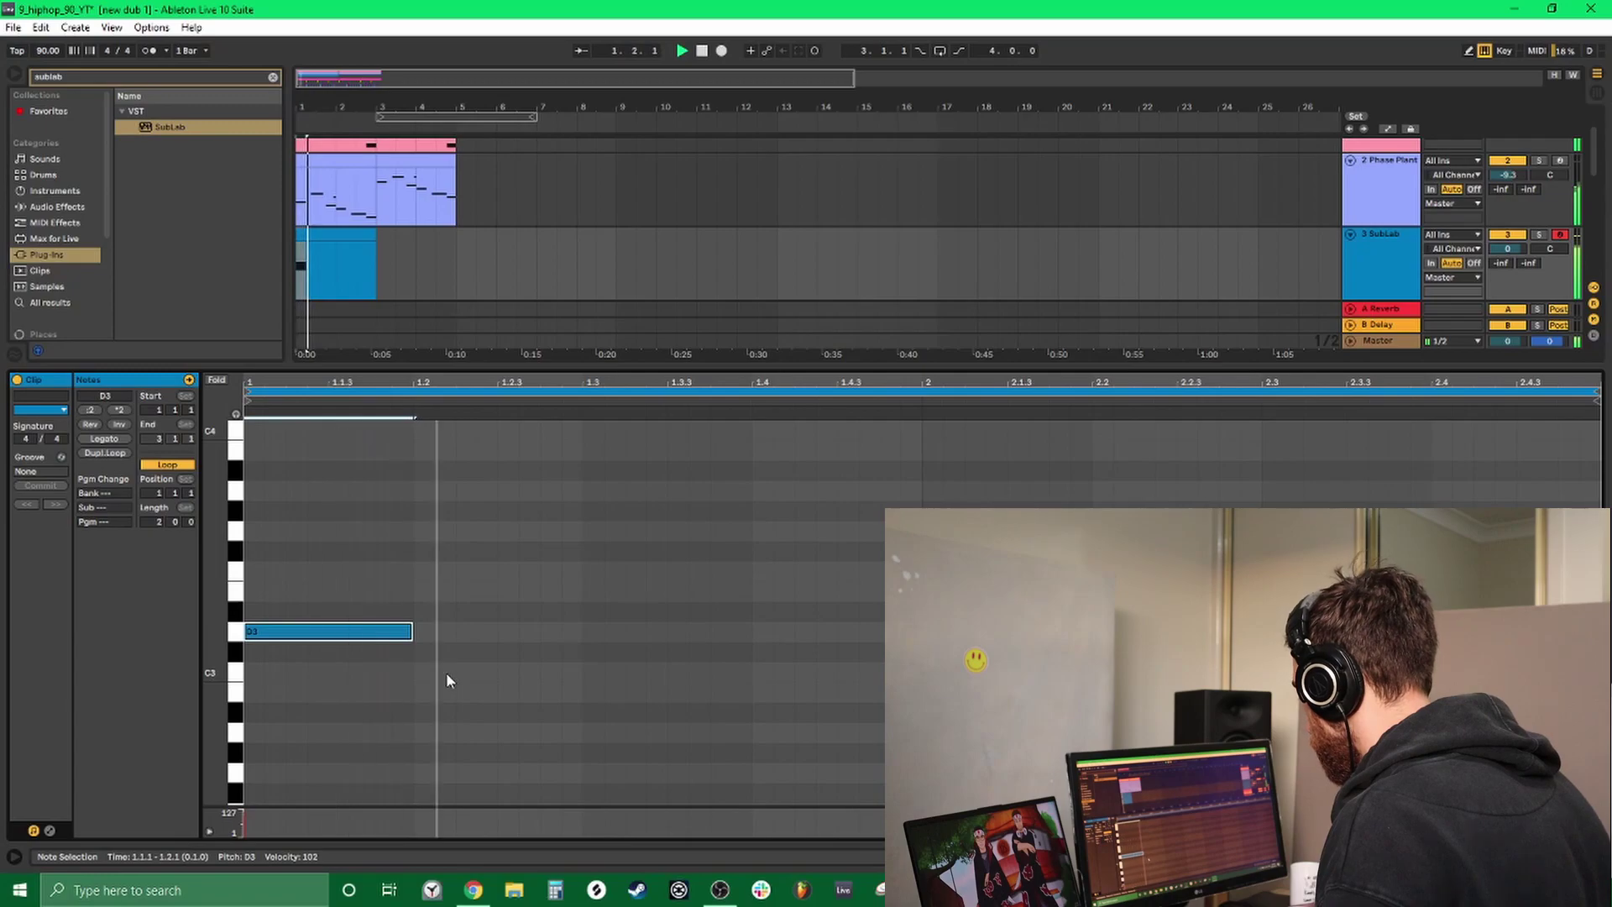
Add a C3 note at 1.2.3 and two higher notes in bar 2 to the SubLab bassline, and raise SubLab's sampler level.
double_click(500, 671)
drag(508, 672, 752, 672)
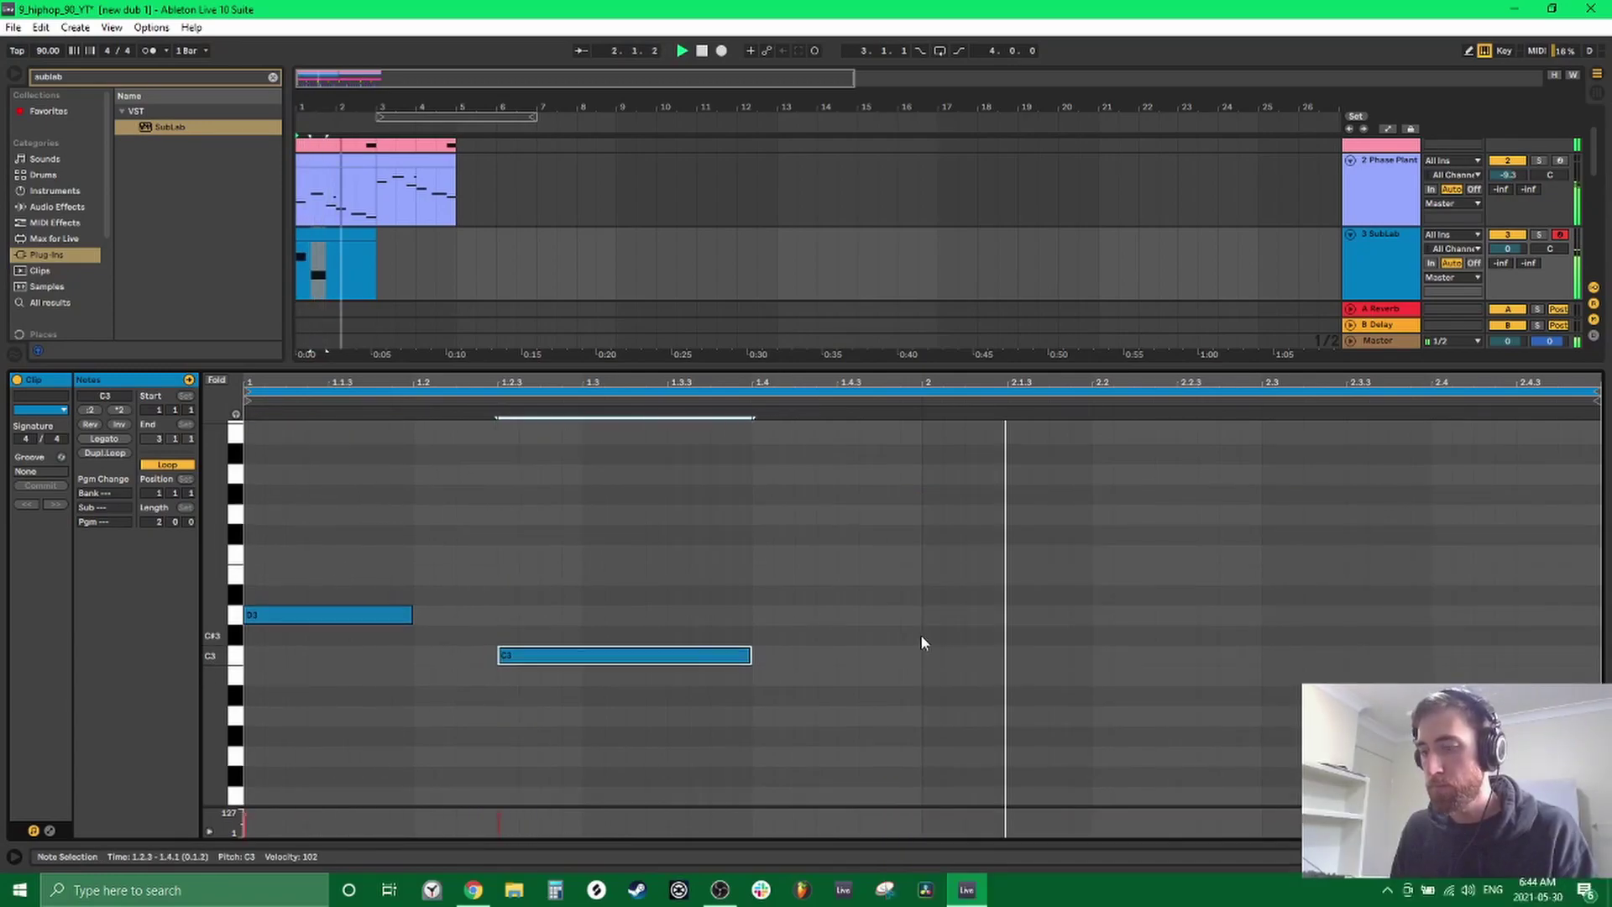
double_click(992, 471)
double_click(1277, 531)
drag(1343, 531, 1594, 531)
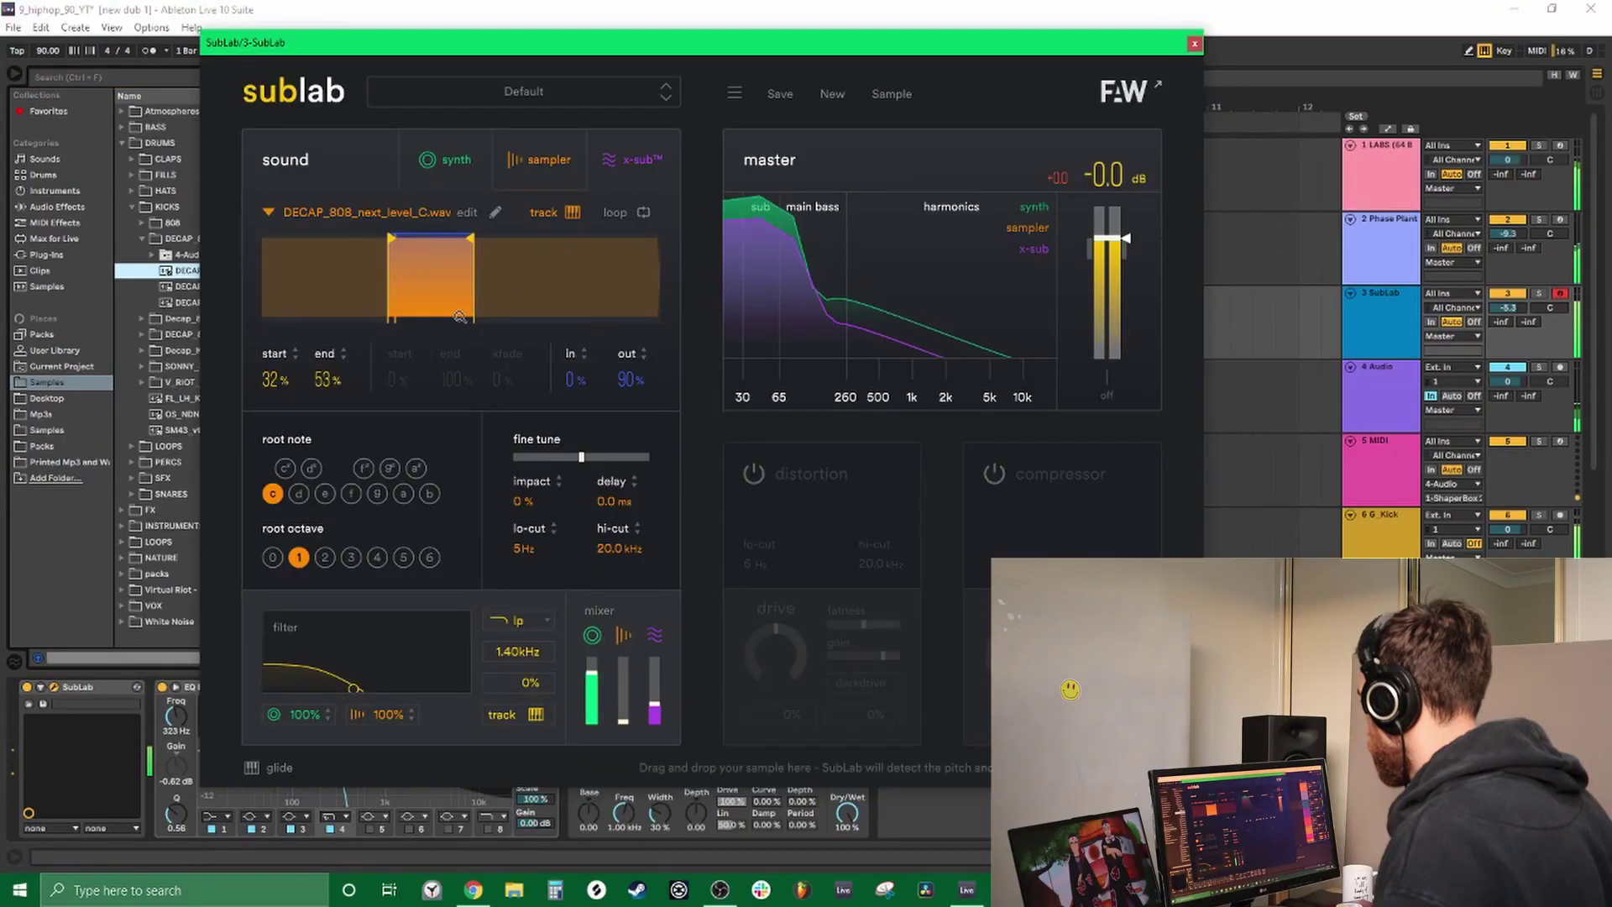
drag(623, 720, 630, 693)
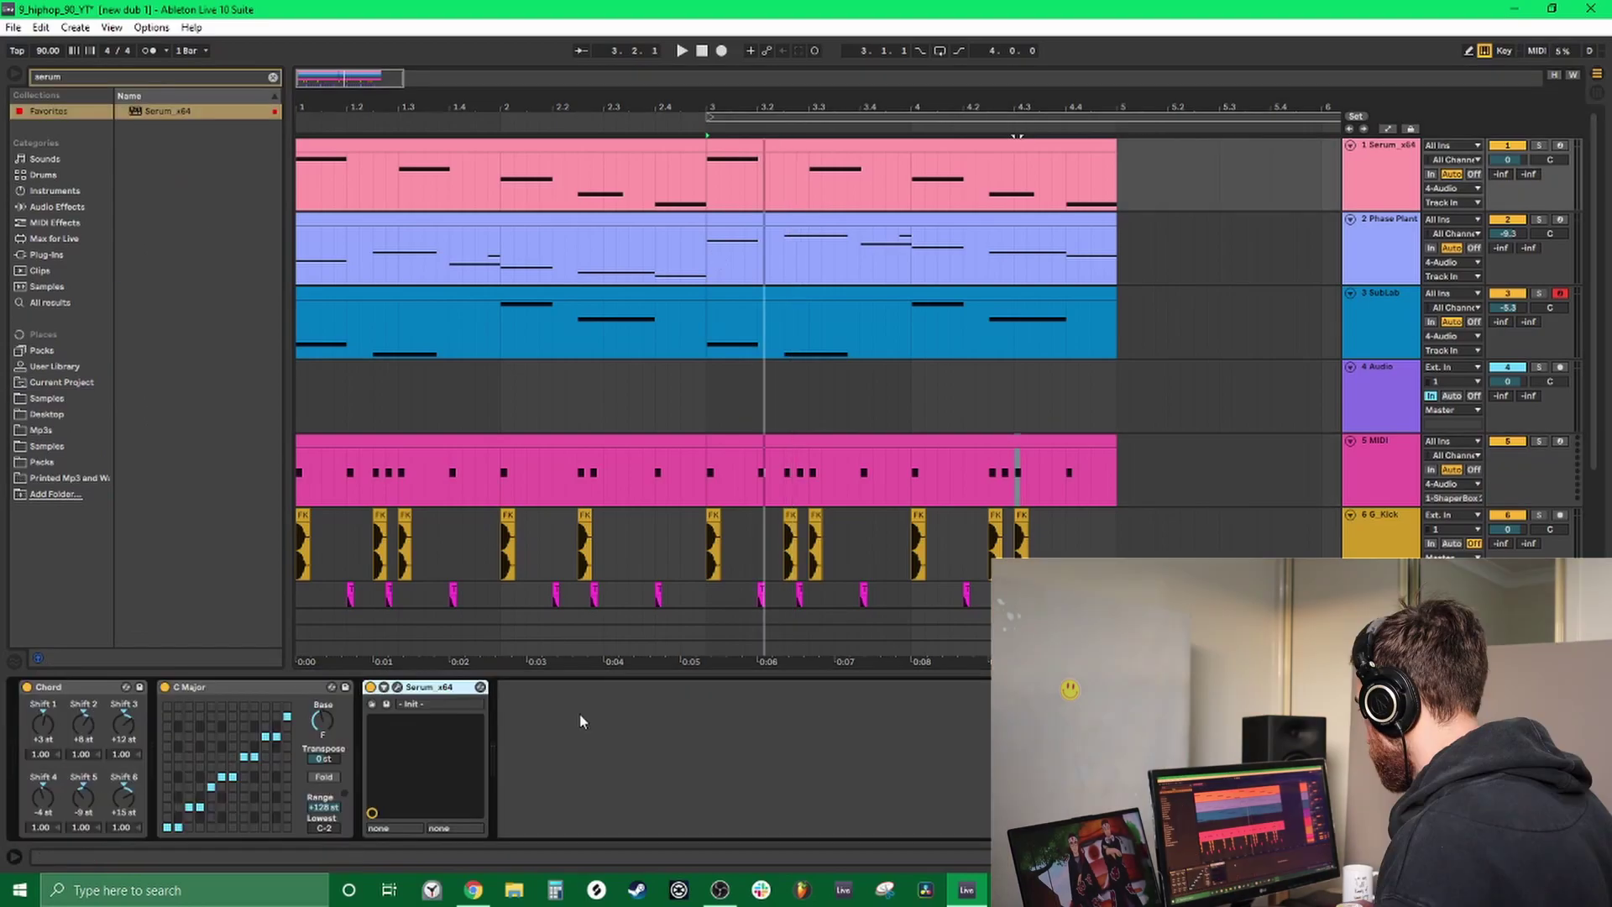
Play the arrangement from the start of the Serum clip and open the Serum editor.
click(300, 147)
key(space)
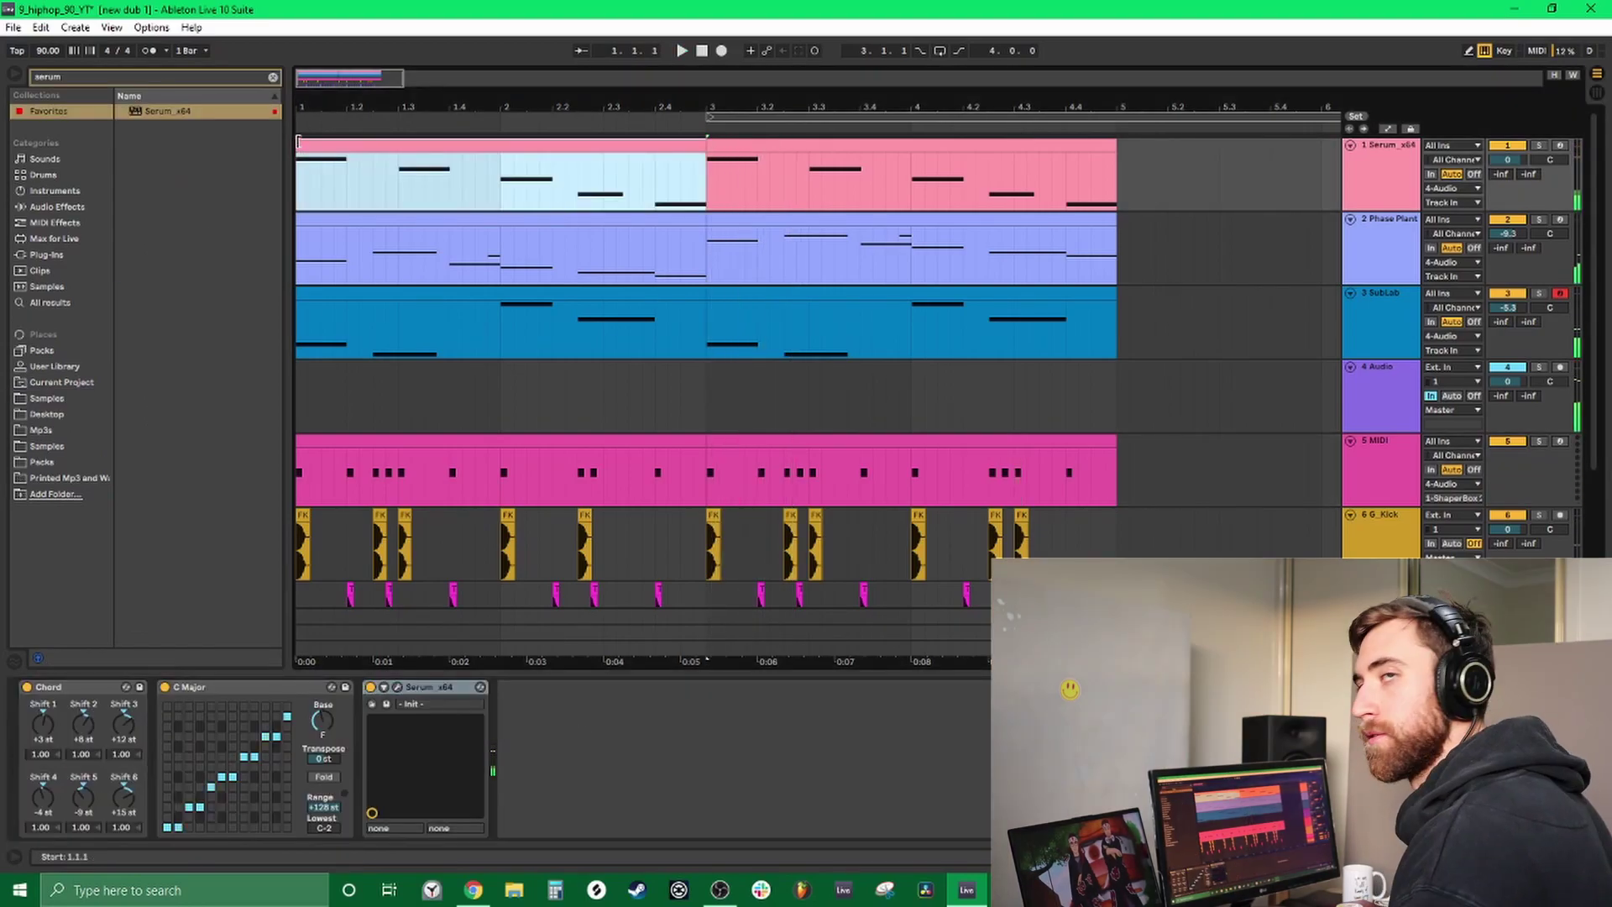
key(space)
key(ctrl+alt+p)
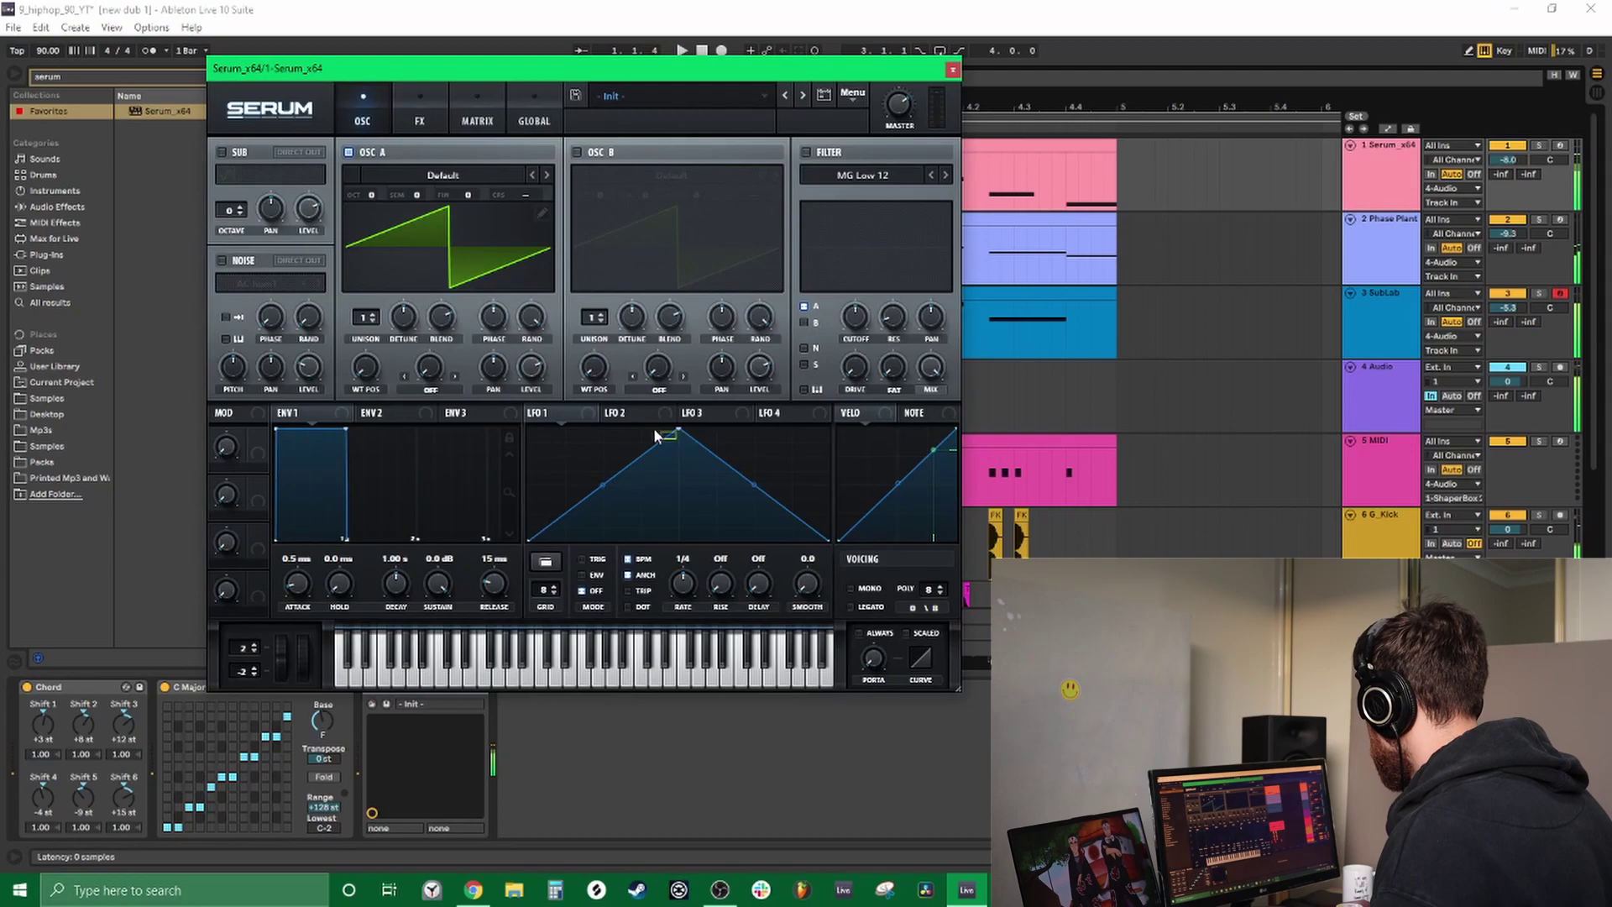
Shape Serum's LFO 1 with an early peak modulating the filter cutoff, and set its mode to Trig.
drag(668, 425, 560, 426)
click(477, 114)
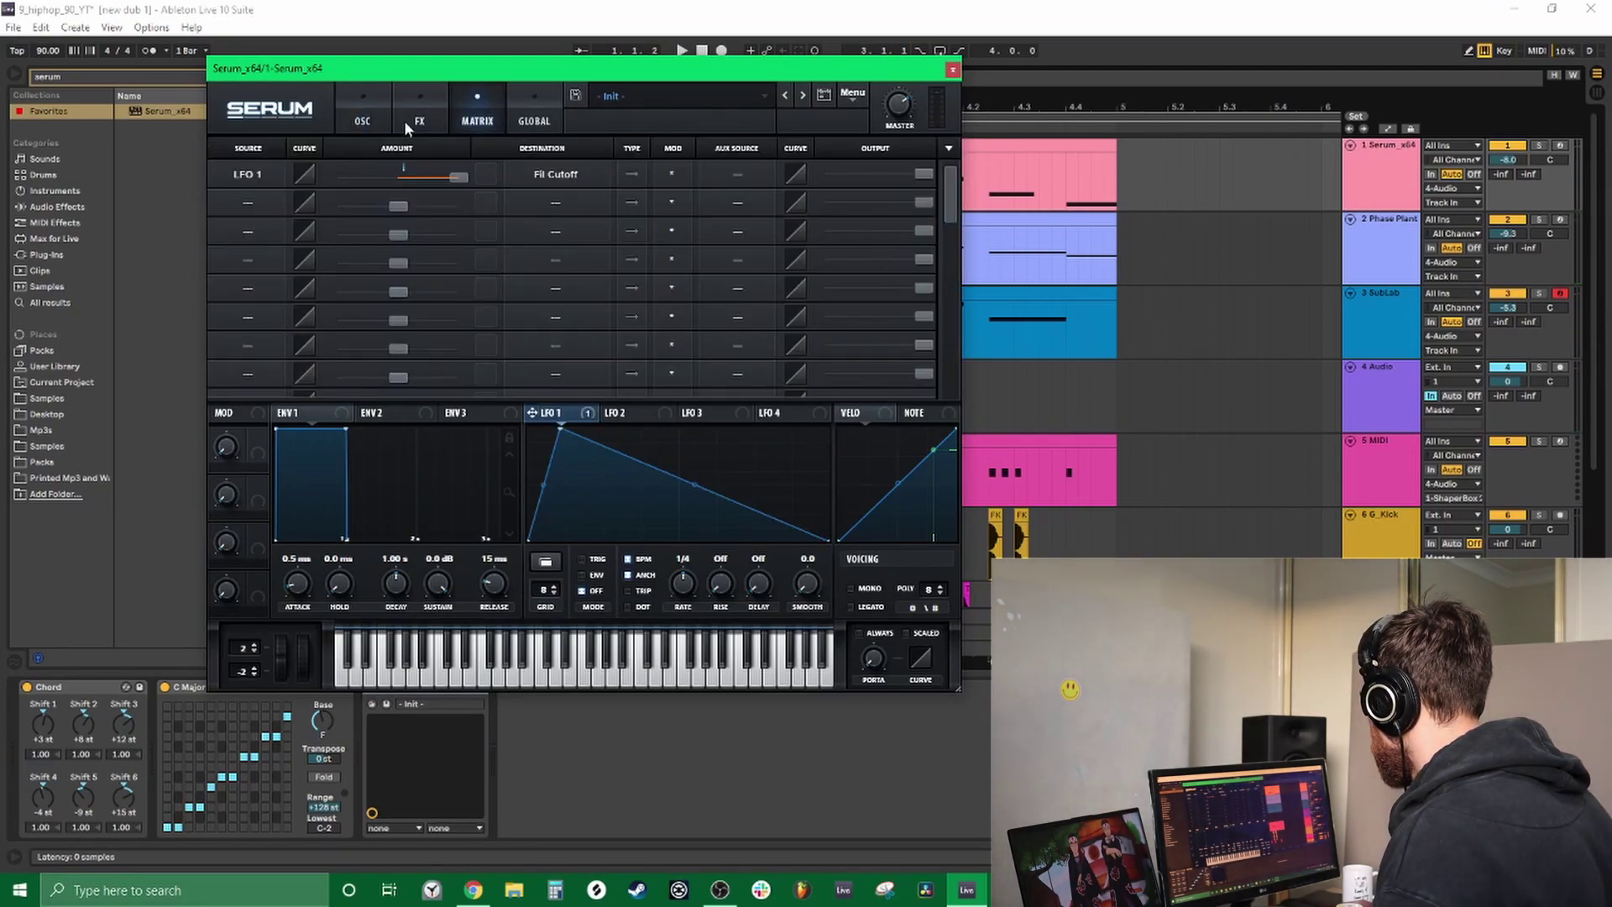
click(362, 116)
key(space)
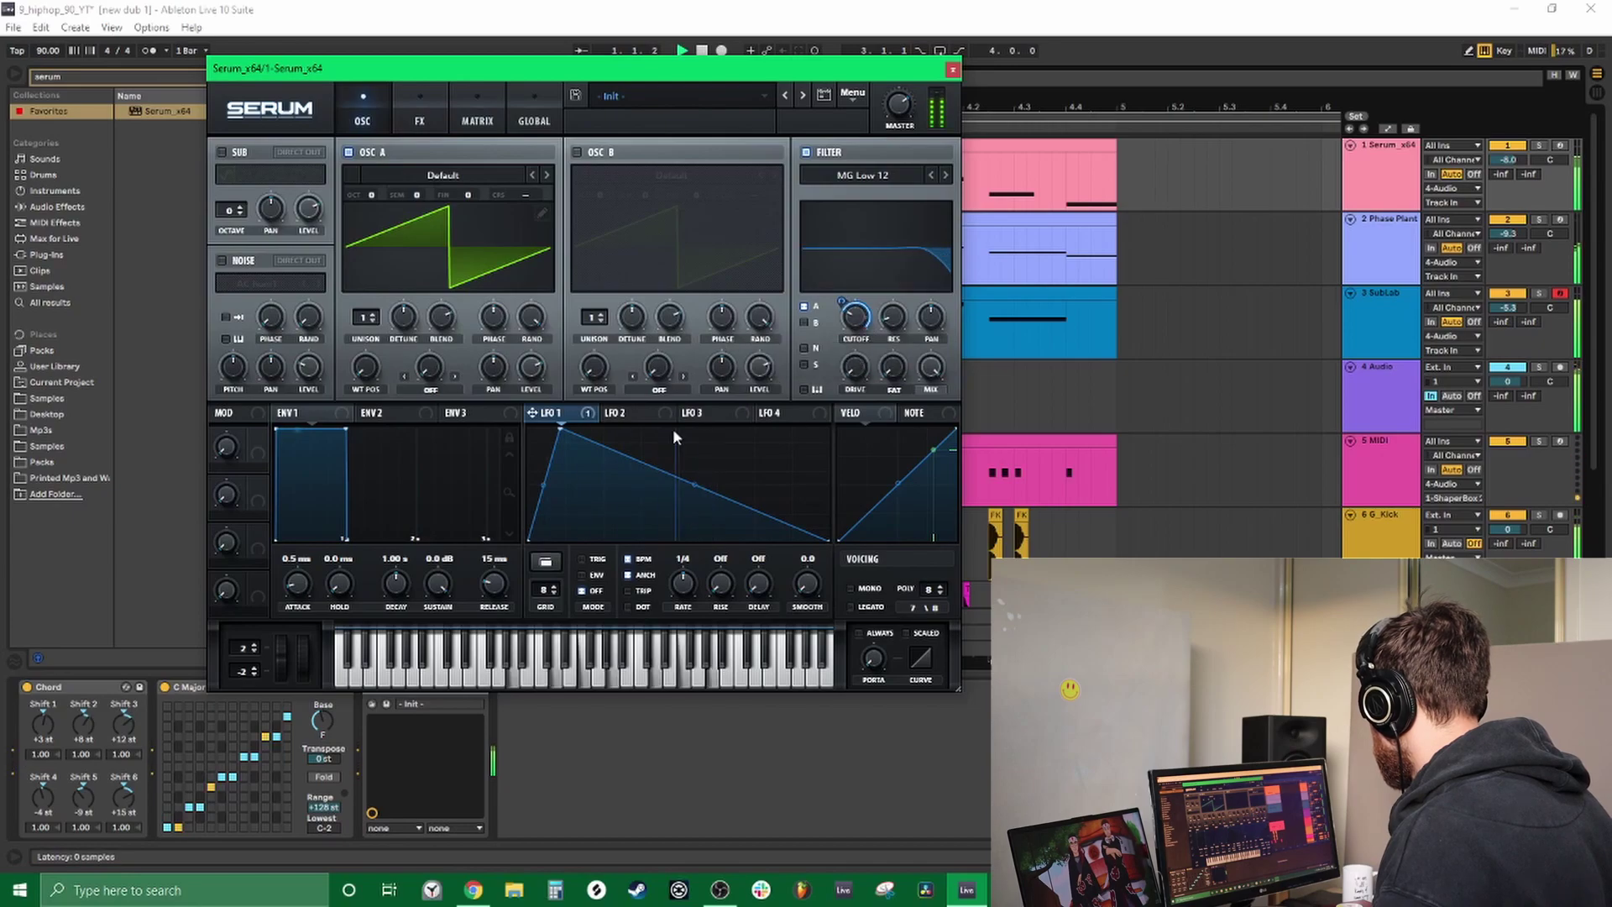
click(582, 558)
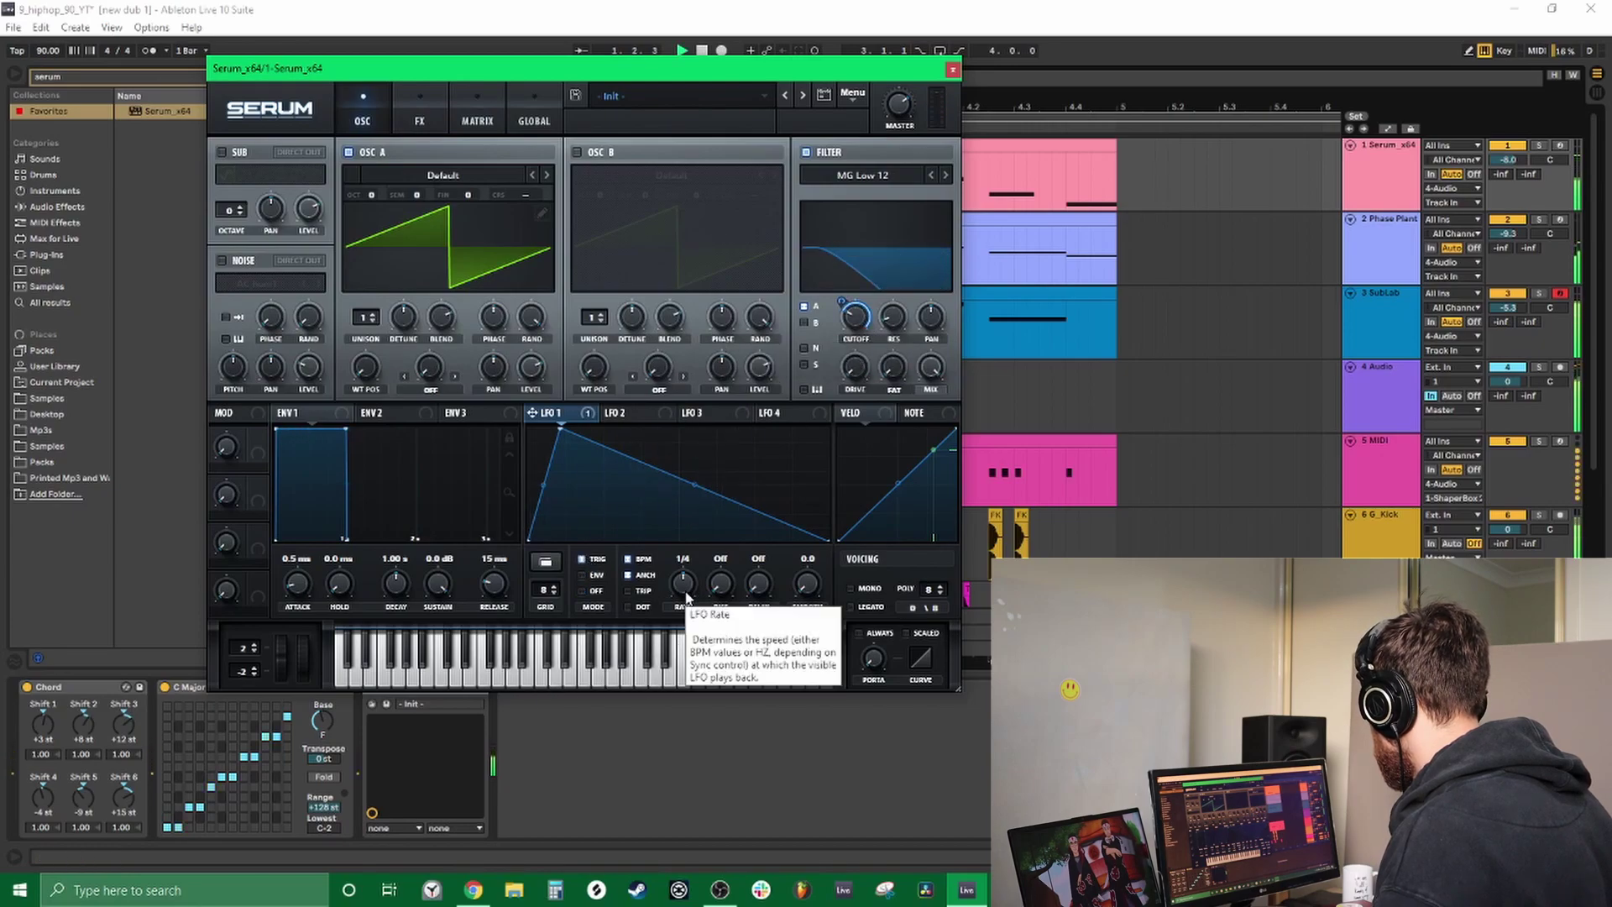
Load the Analog wavetable Basic Shapes in oscillator A and move its wavetable position to the saw shape, with 16 unison voices.
click(436, 175)
mouse_move(420, 204)
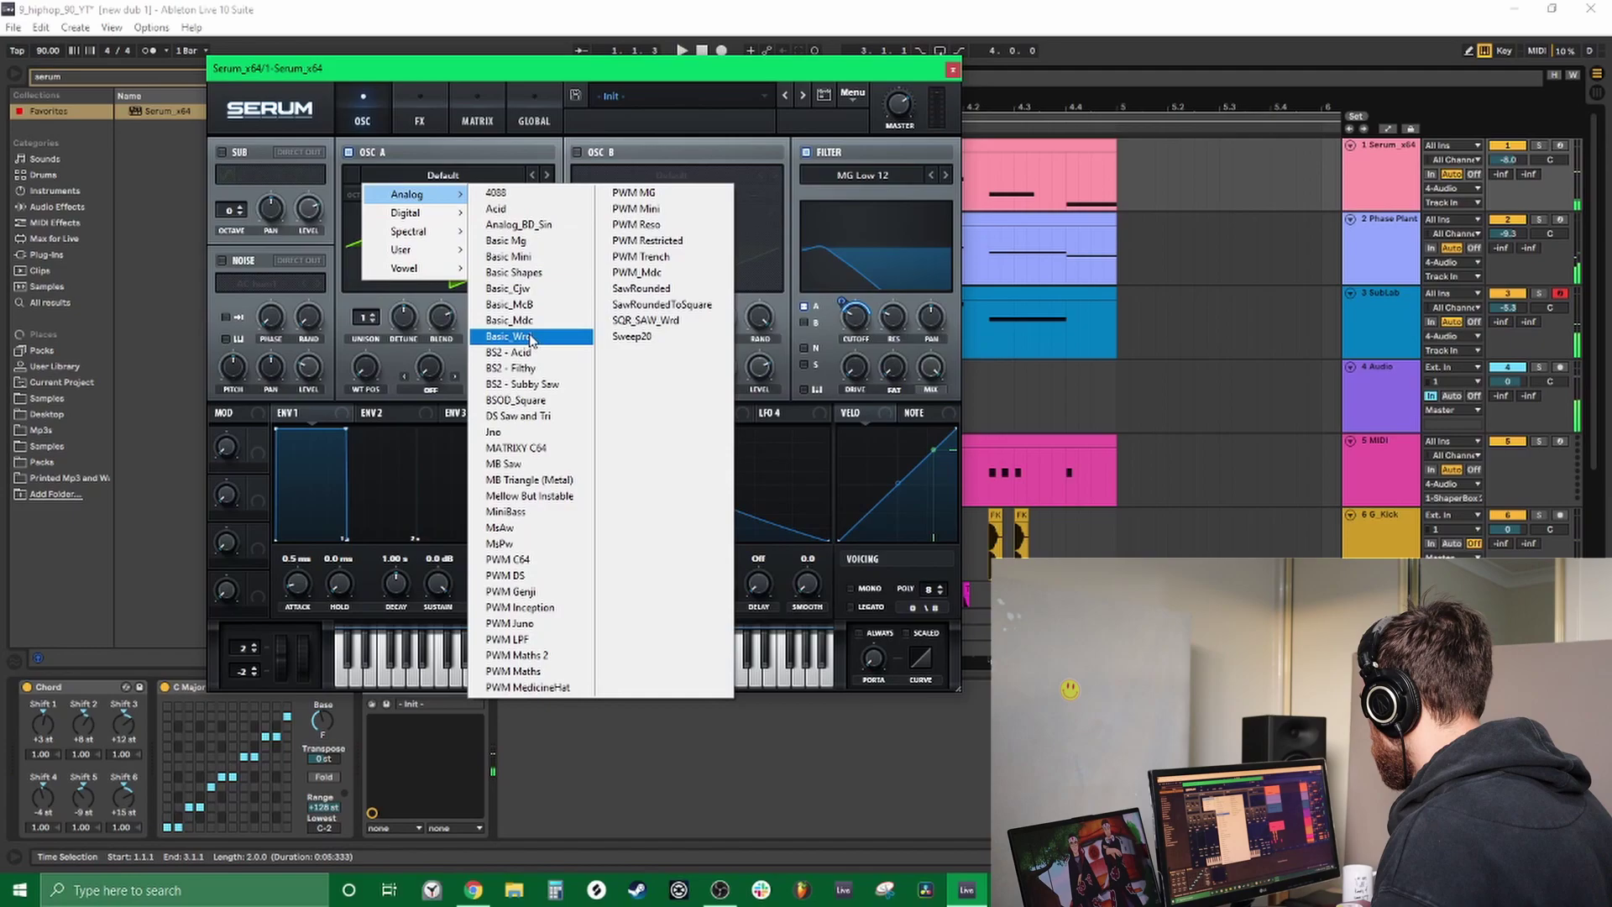
click(514, 272)
key(space)
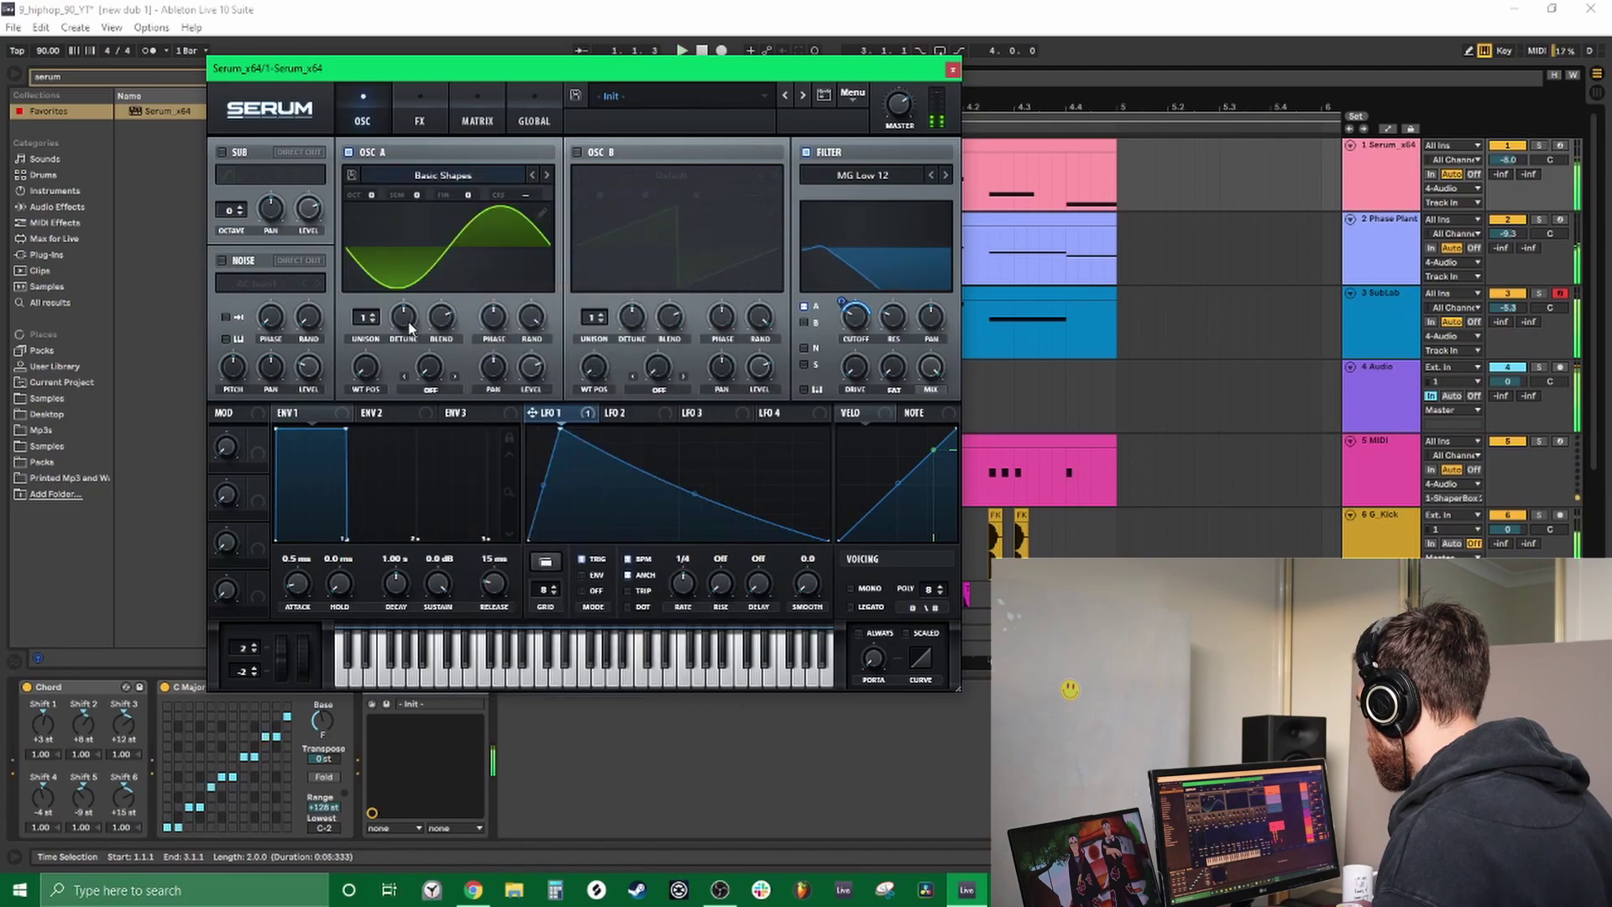
drag(367, 365, 464, 353)
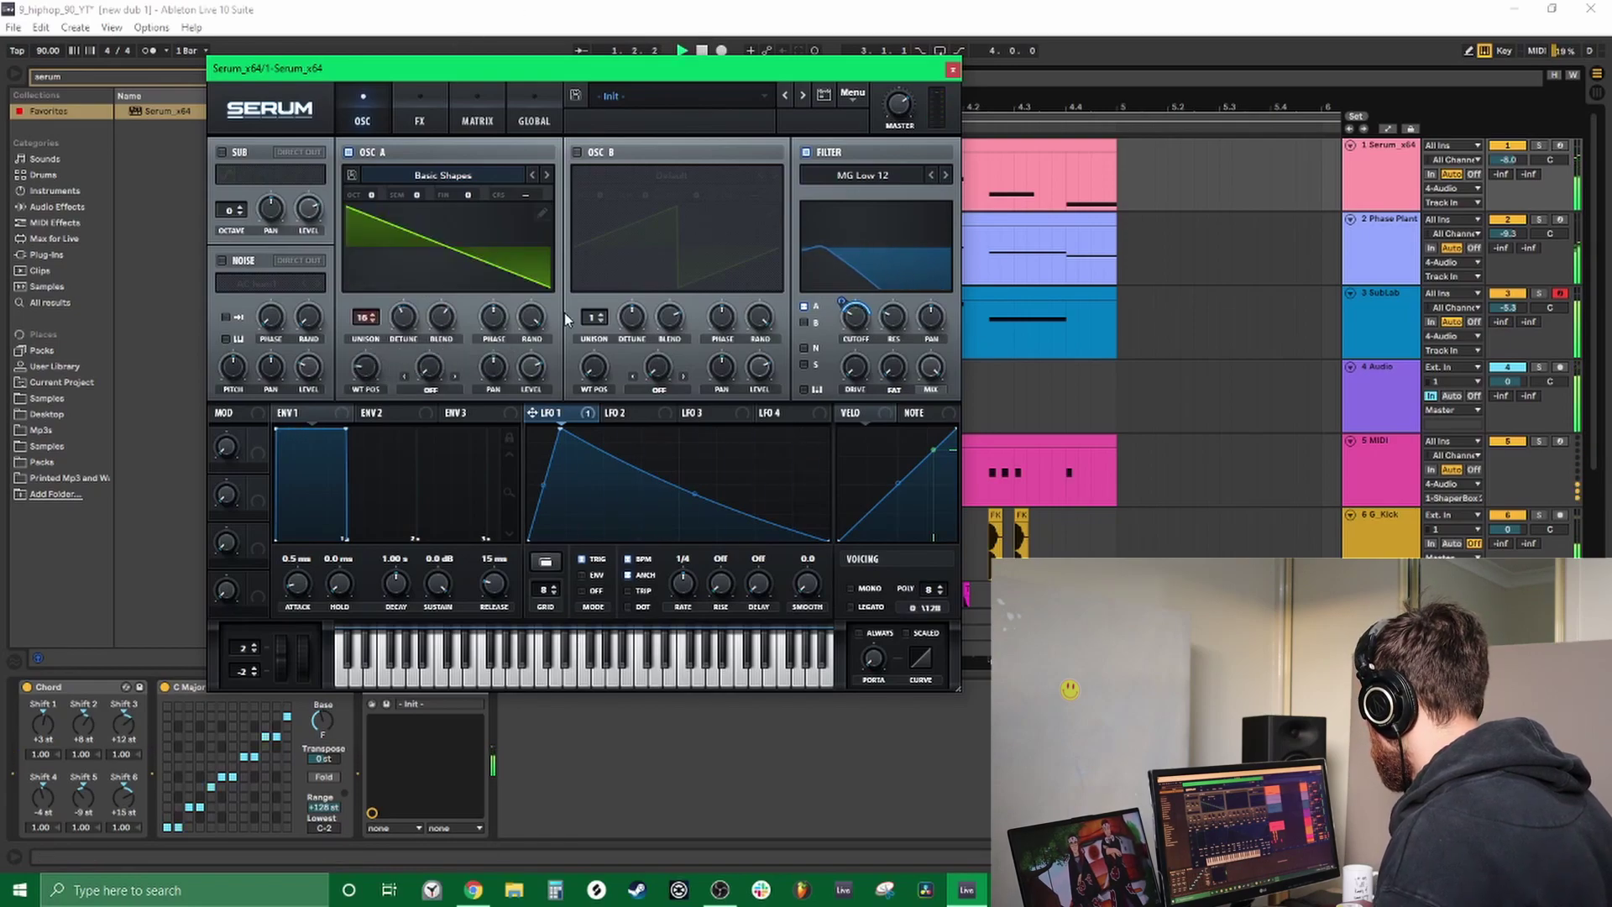
Enable oscillator B with 16 unison voices routed through the filter, and check the effects page.
click(577, 153)
drag(593, 318, 594, 277)
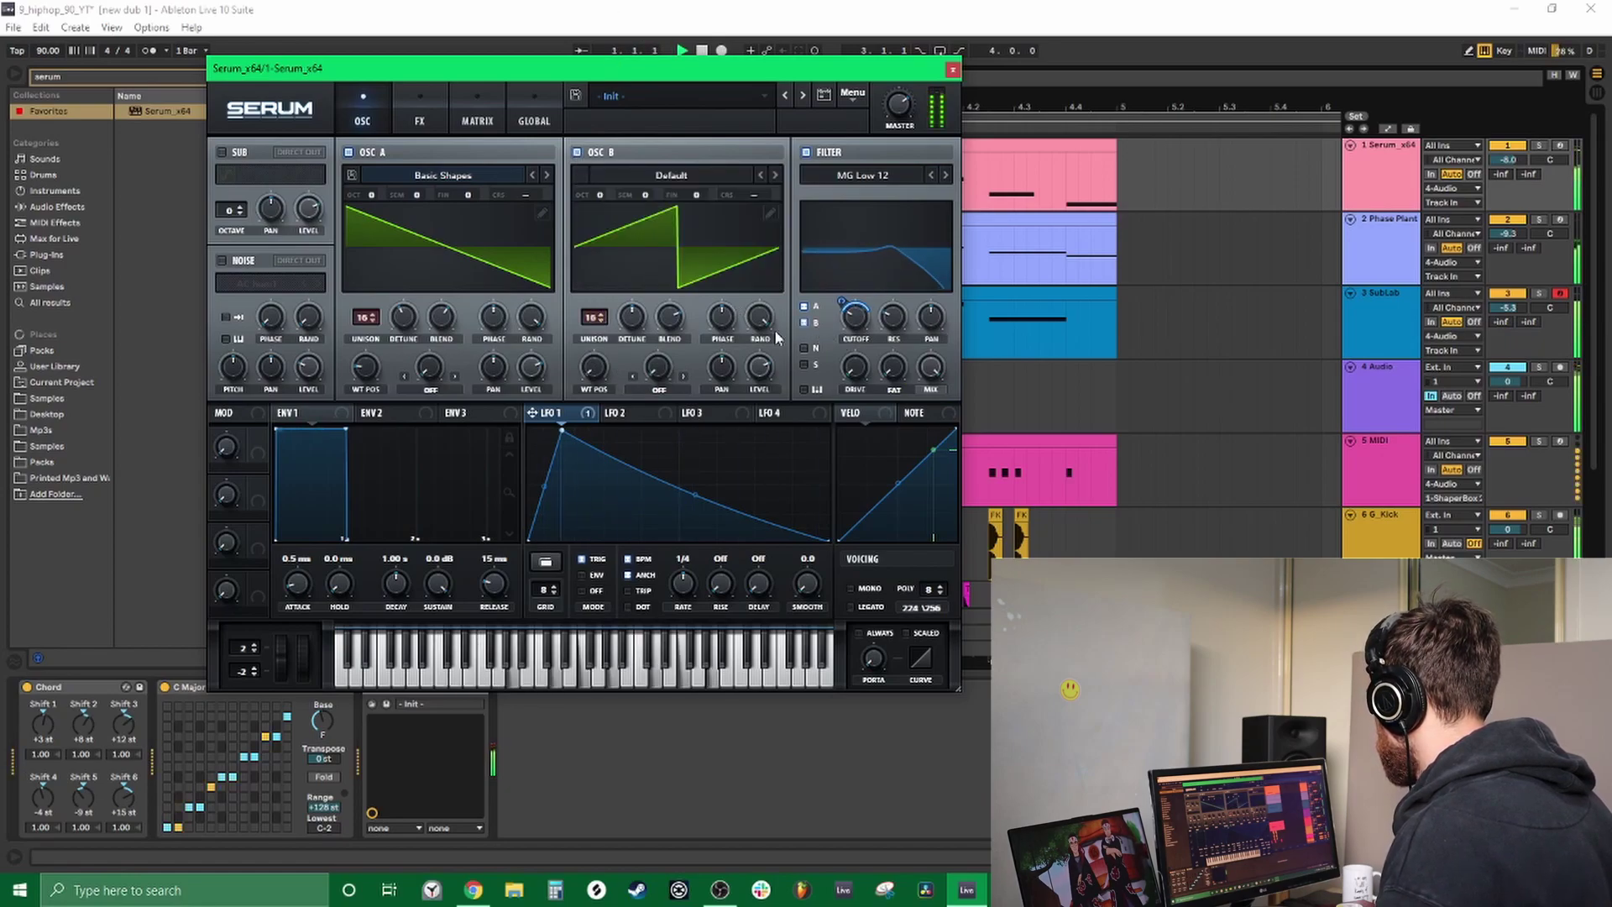
click(420, 120)
click(362, 120)
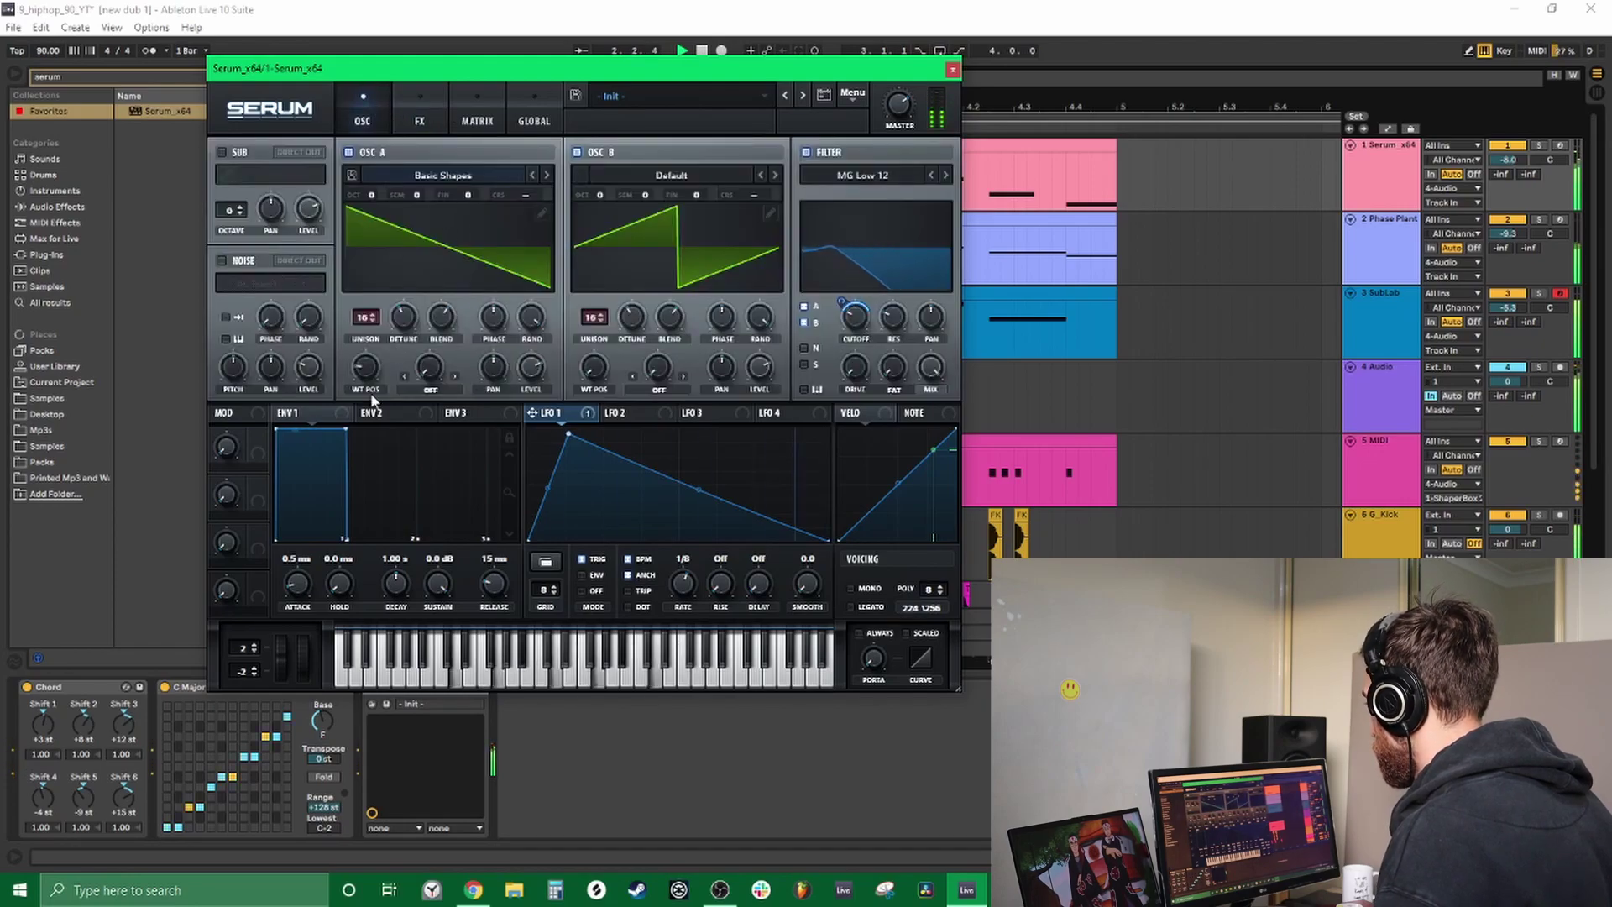
Select the Phase Plant track and set its synth's glide mode to Legato.
key(Down)
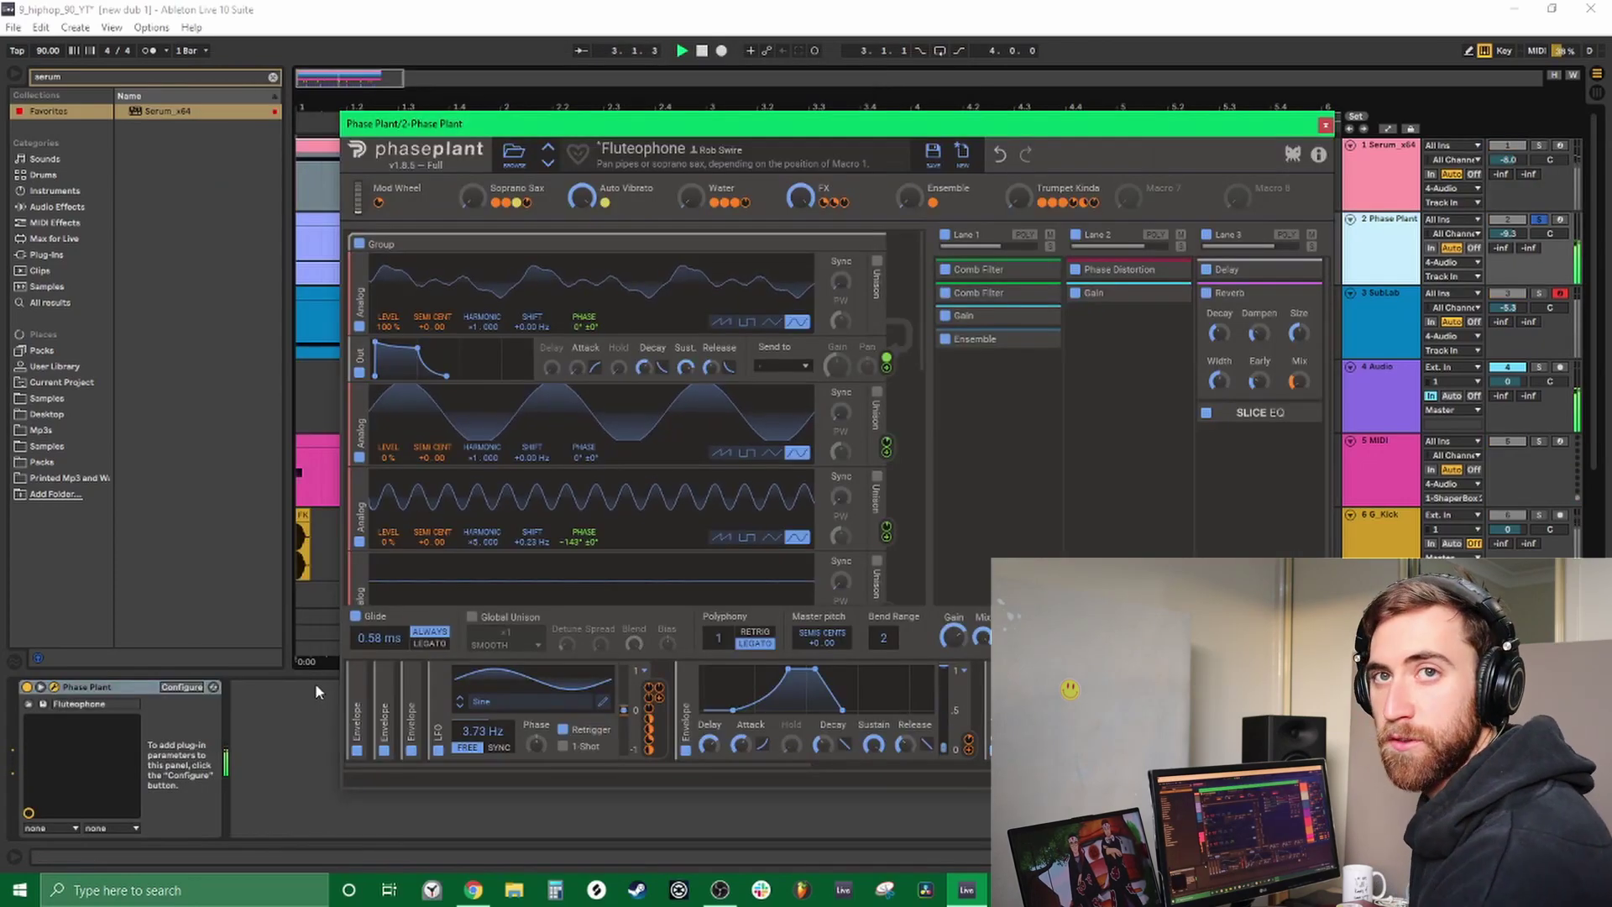
click(430, 643)
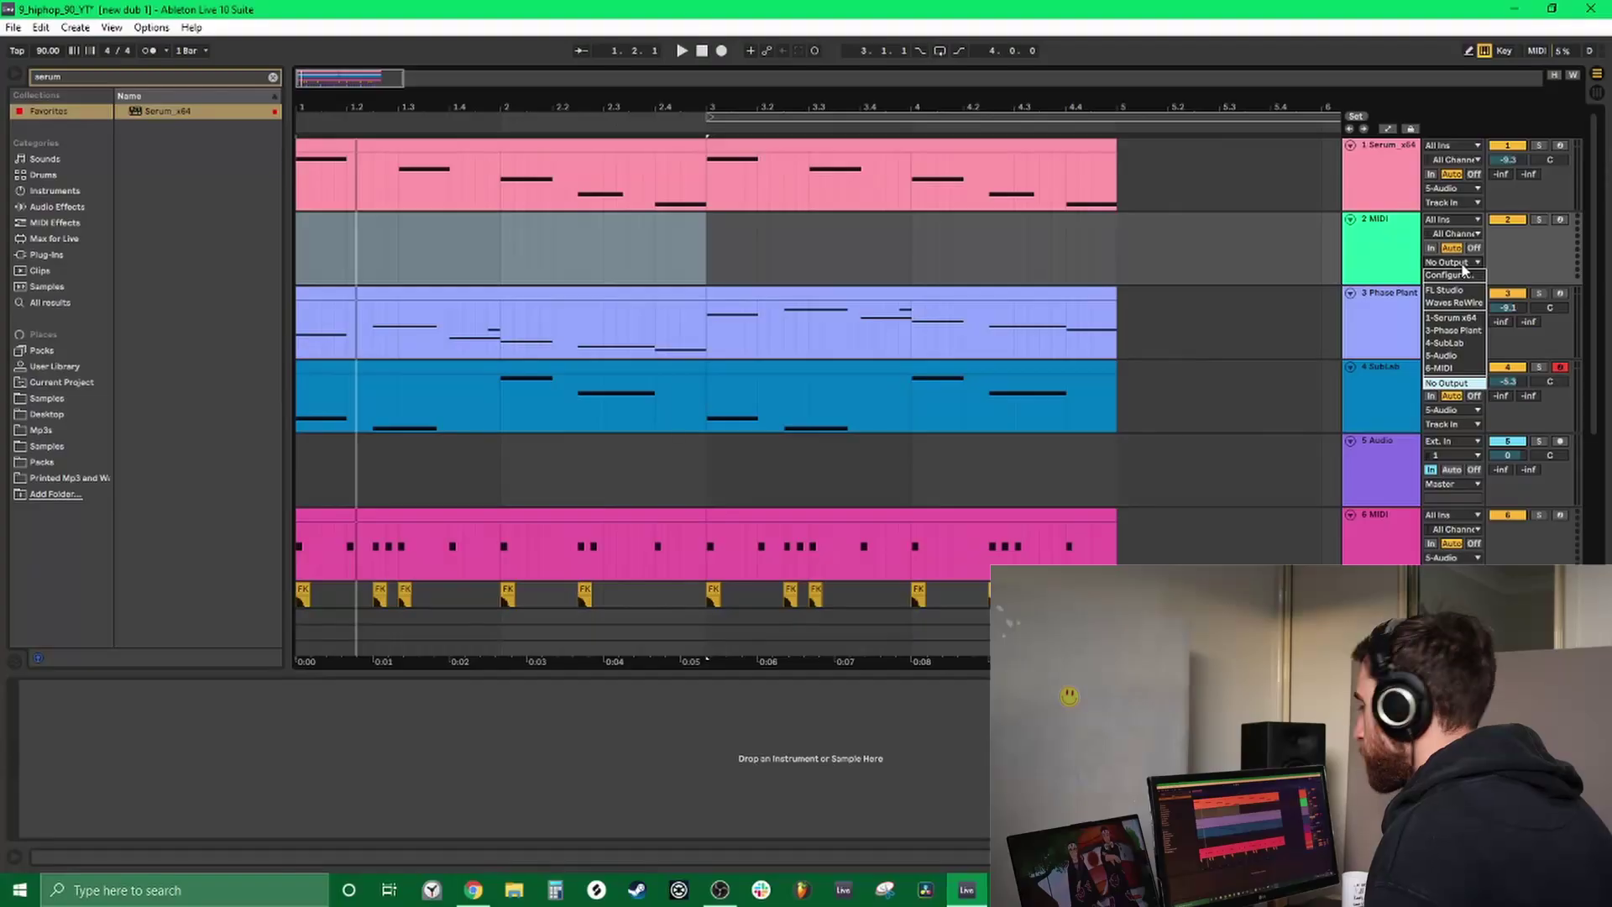
click(720, 51)
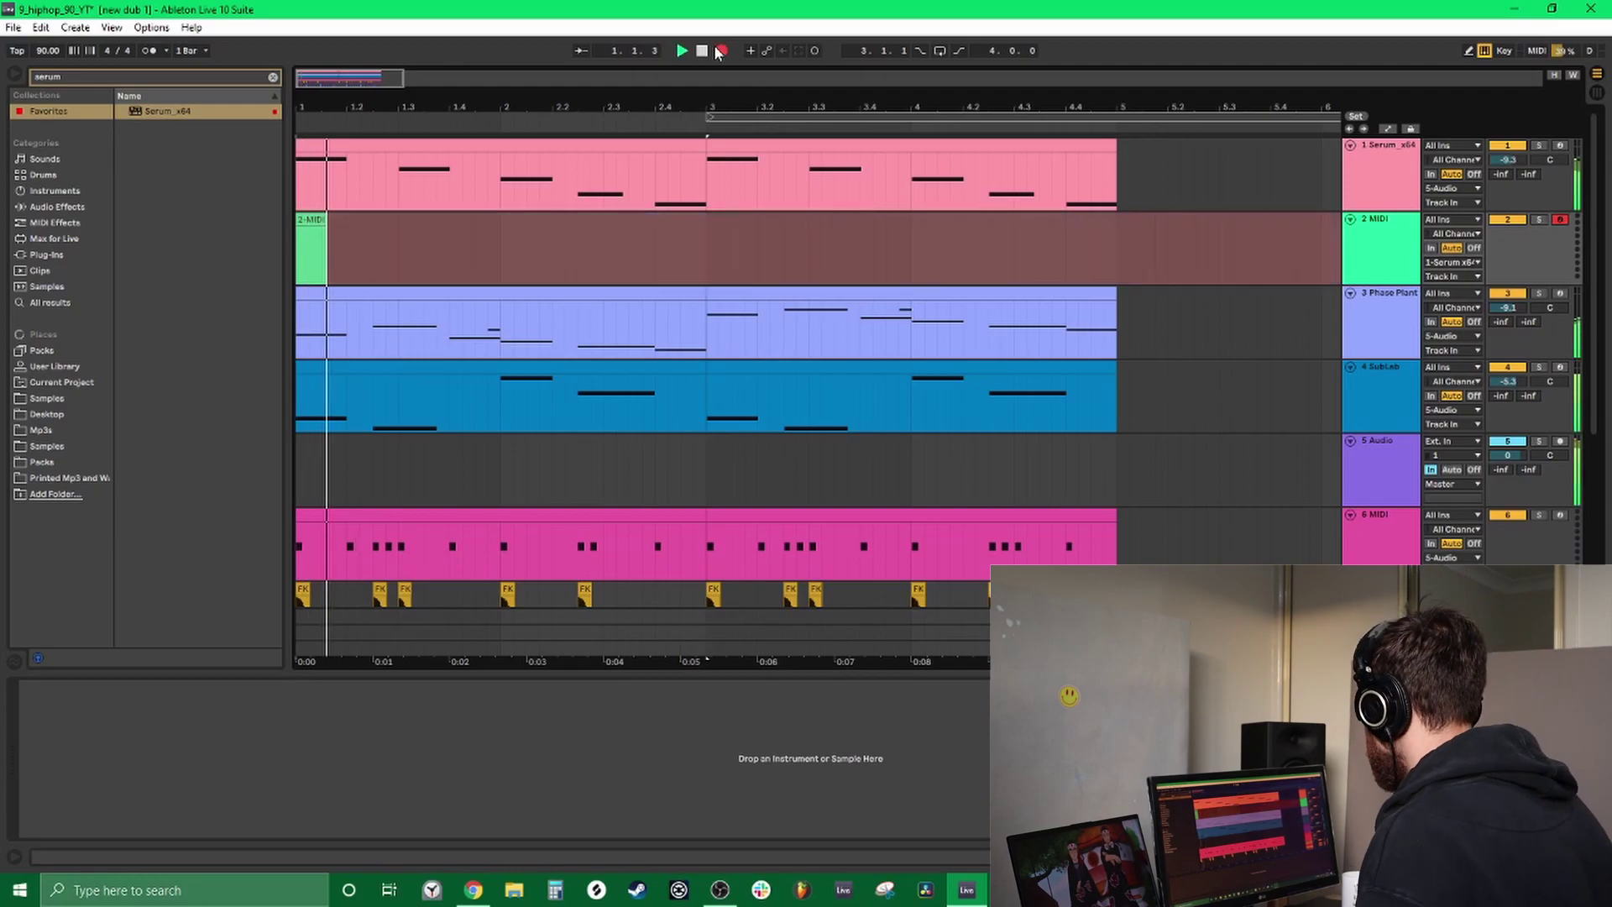
key(space)
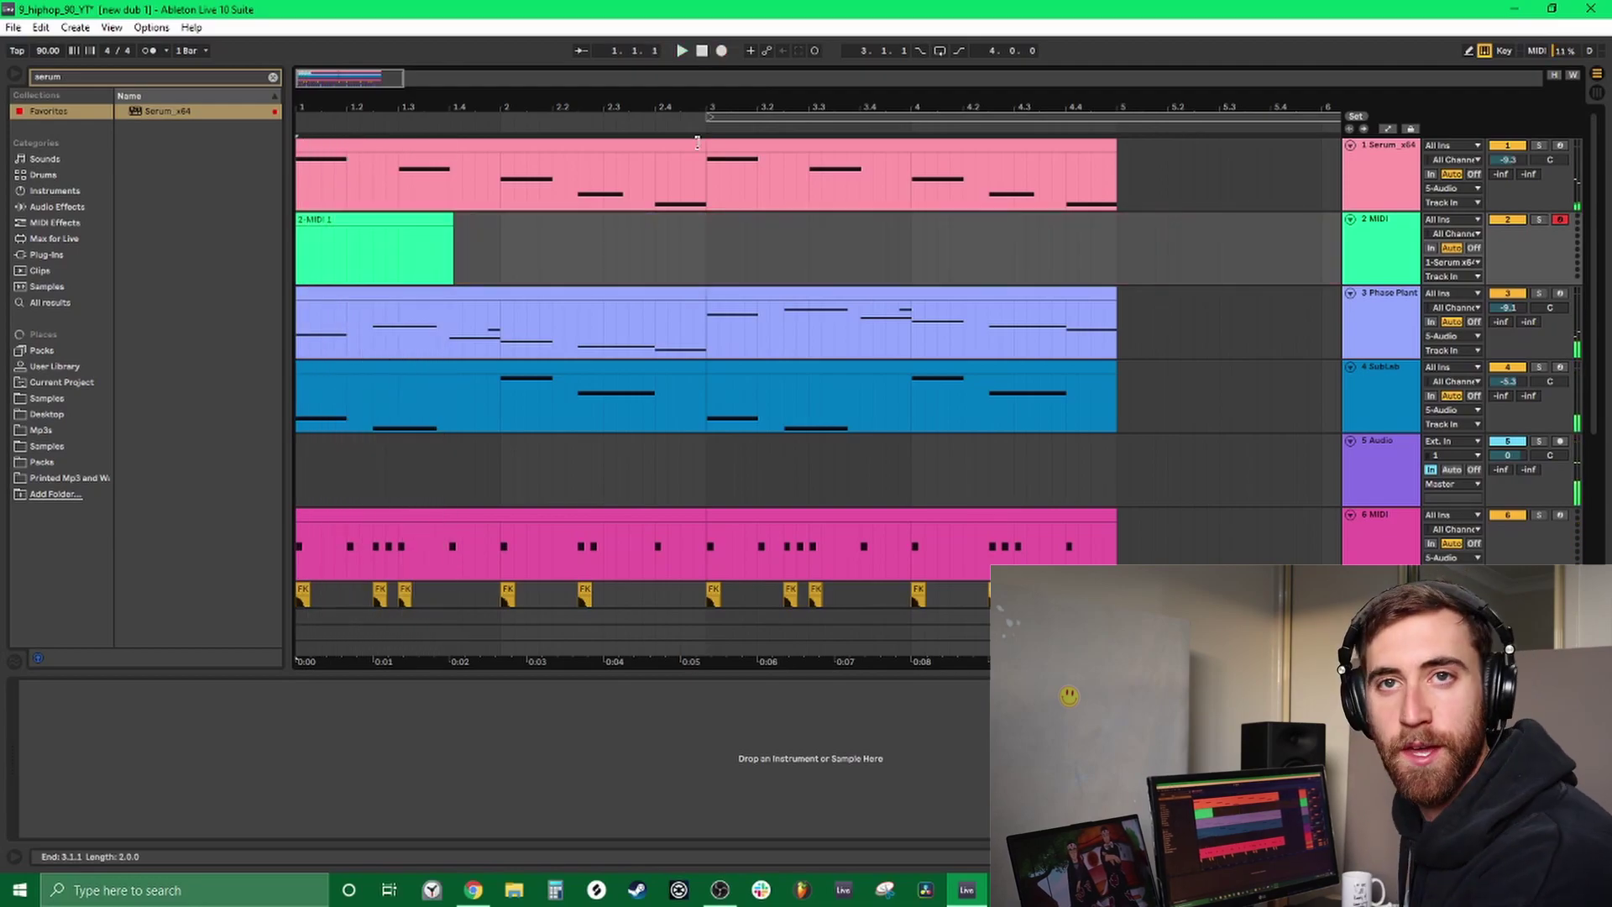
key(ctrl+z)
Record the Serum track's Post FX chord notes onto the new MIDI track from the start of the arrangement.
click(722, 52)
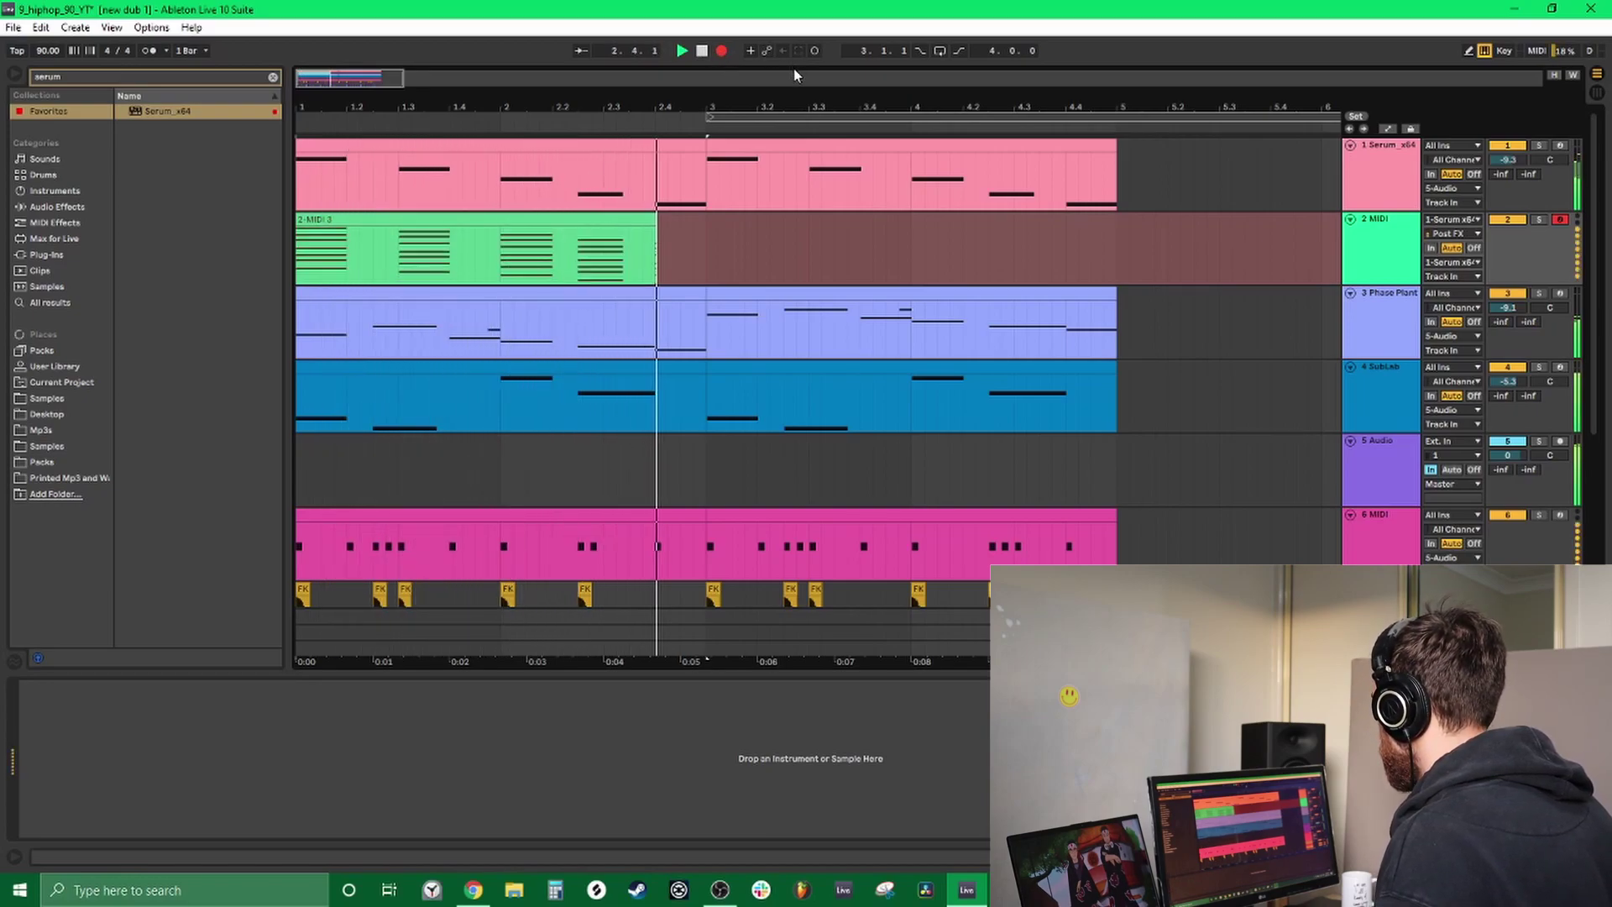
click(721, 52)
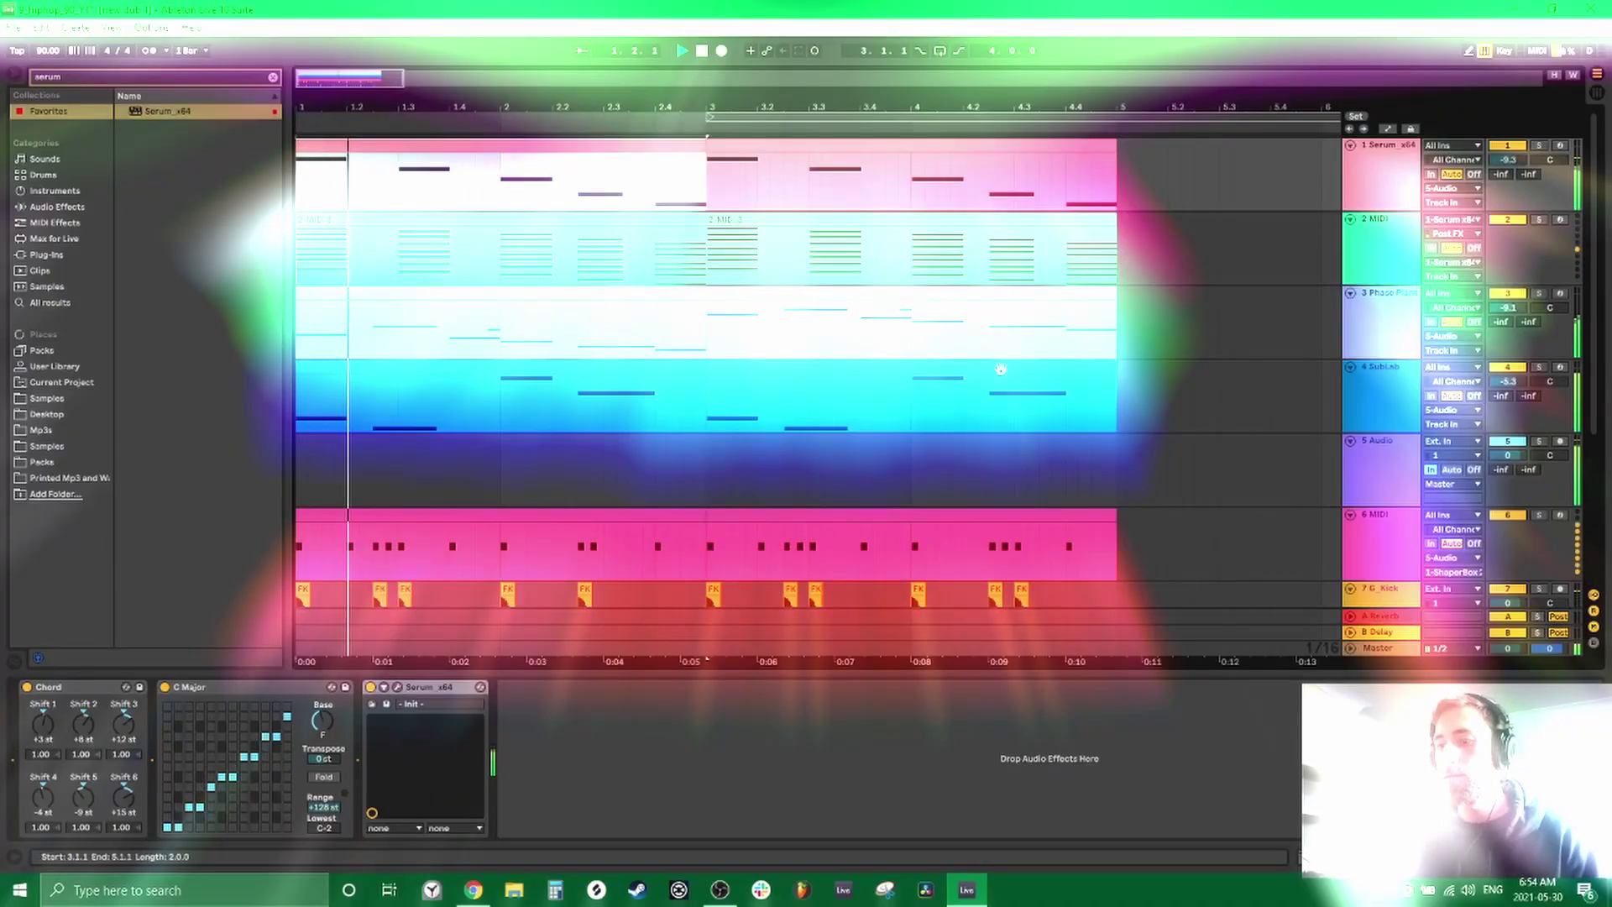
scroll(1000, 369, down, 5)
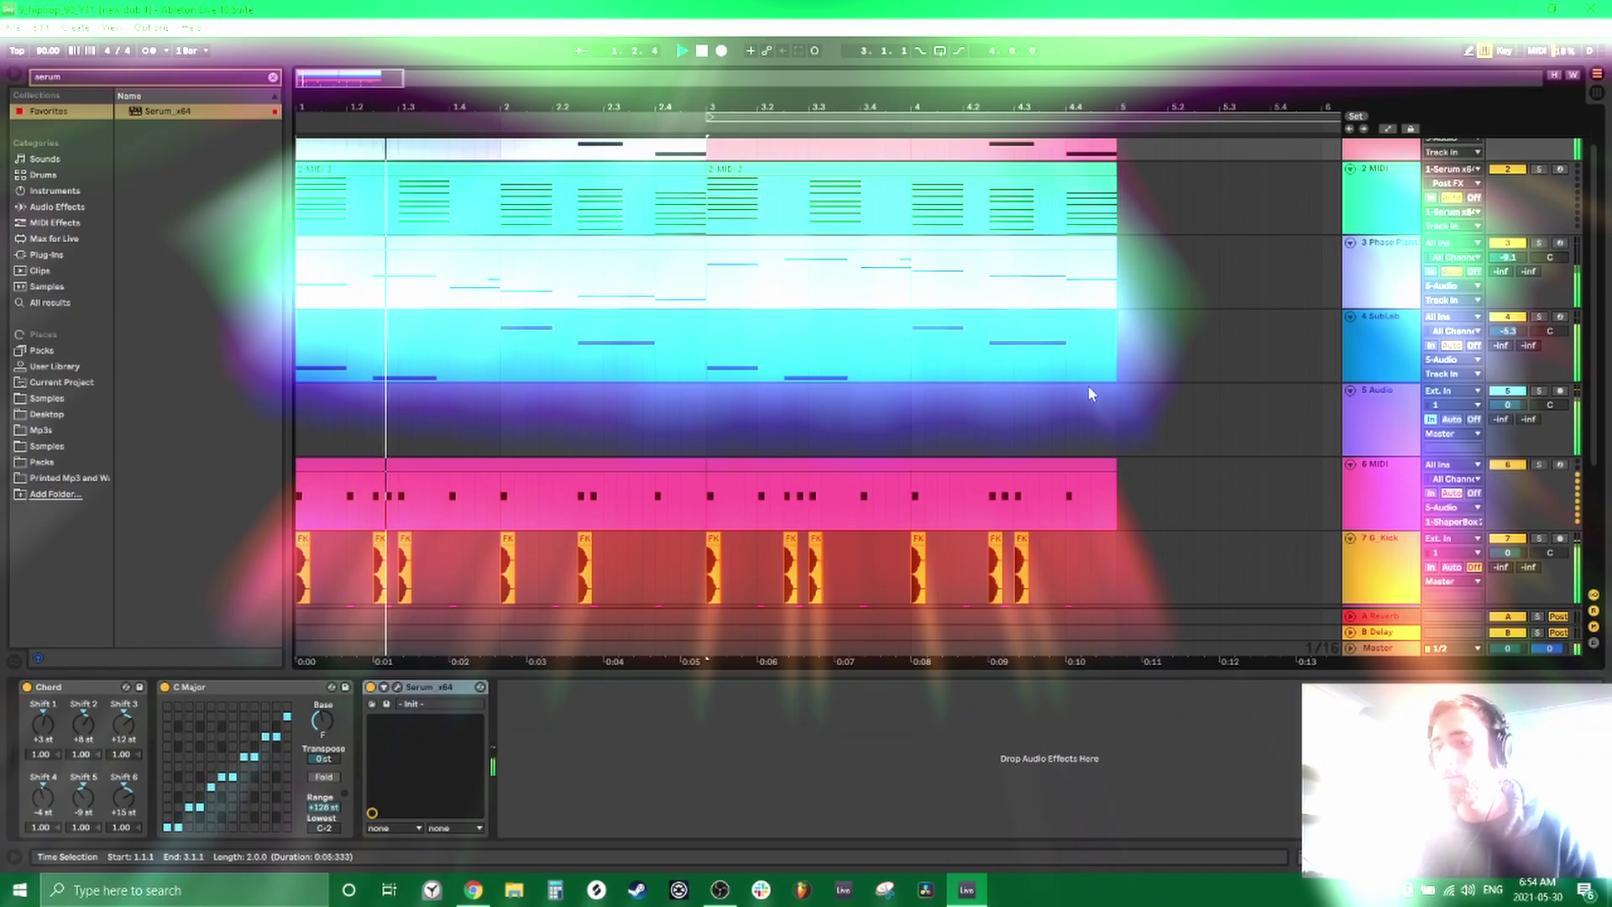
key(minus)
key(minus)
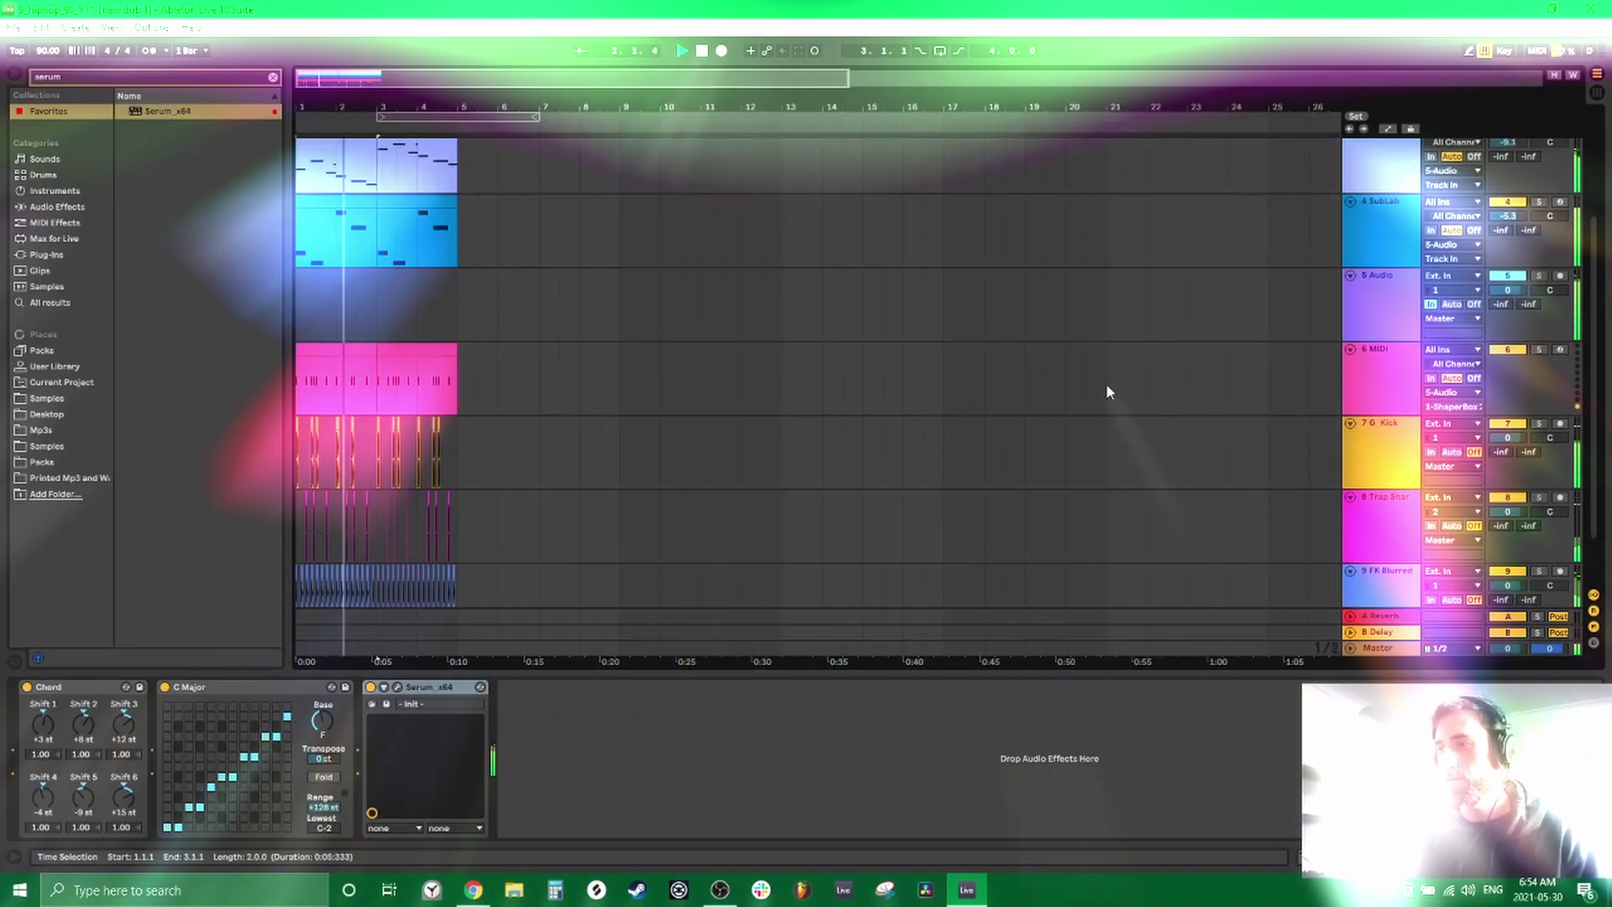
scroll(521, 323, up, 3)
scroll(510, 314, up, 1)
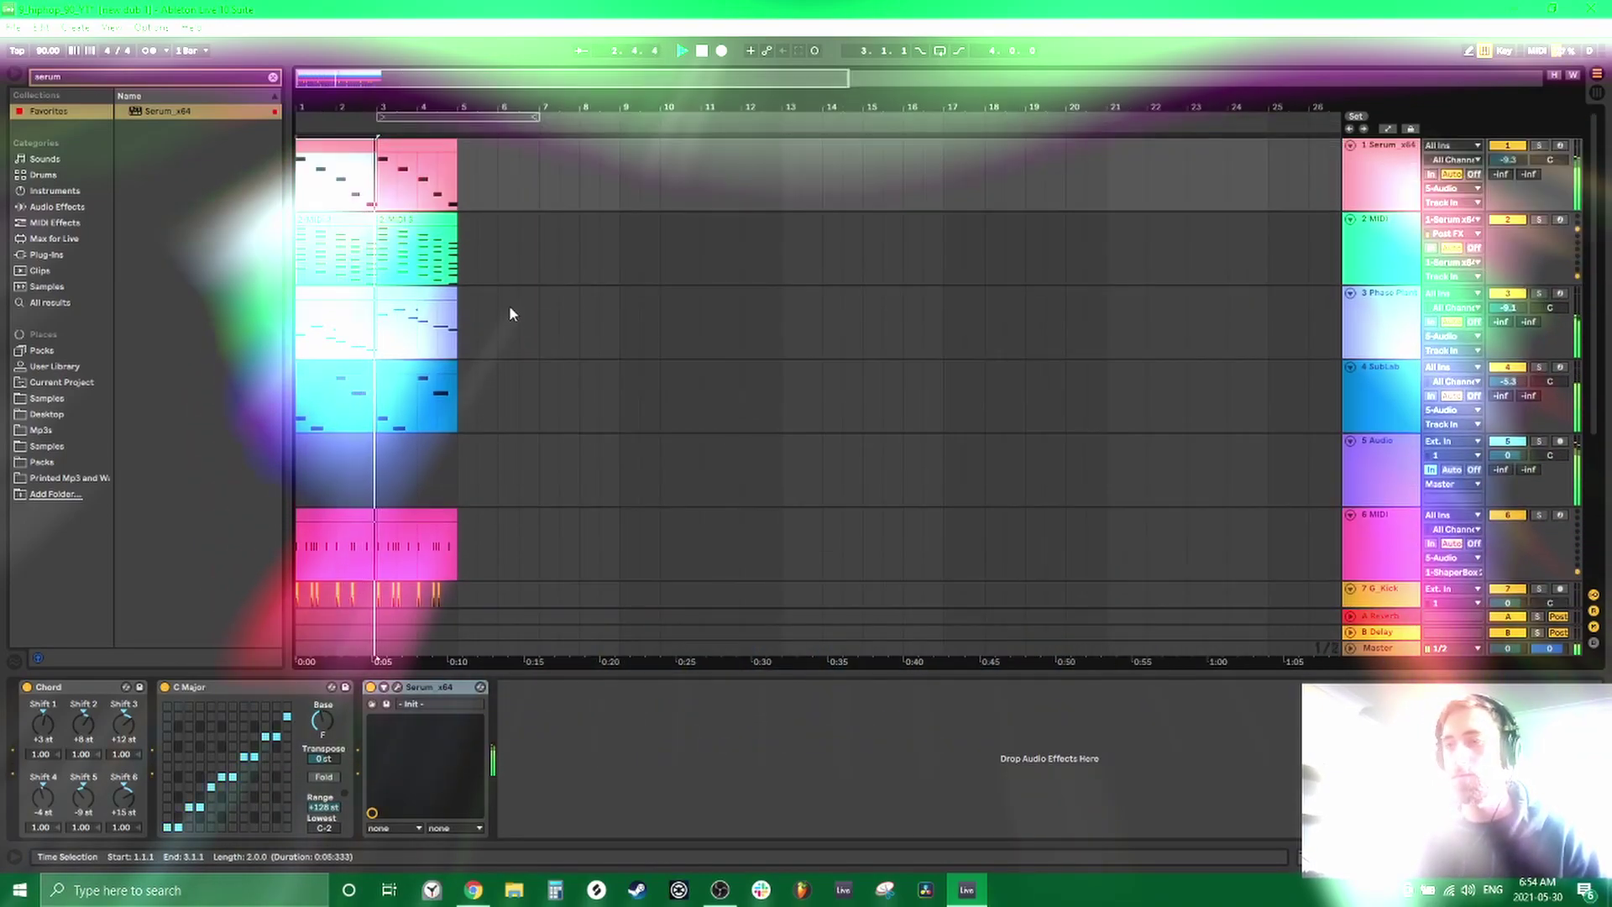